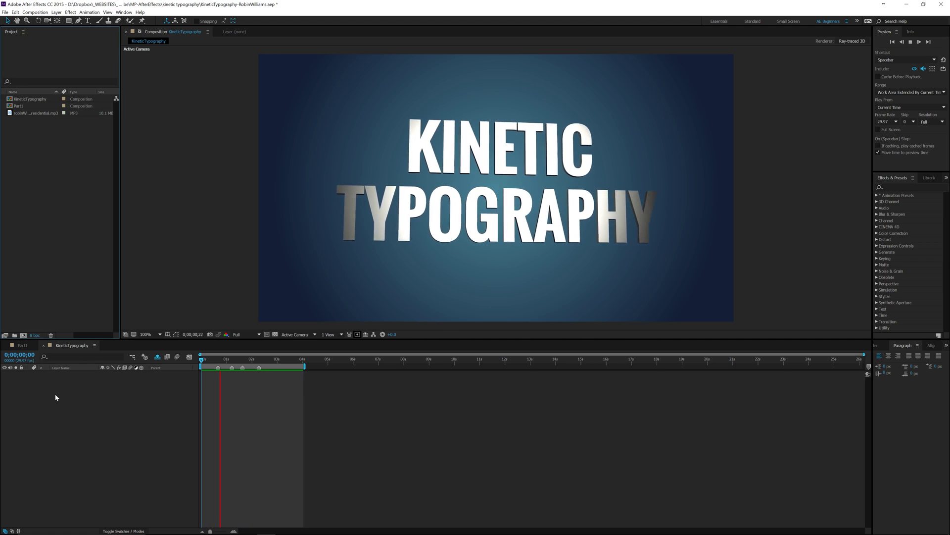
# Step: Close the KineticTypography composition and preview the Part1 composition
pyautogui.click(44, 345)
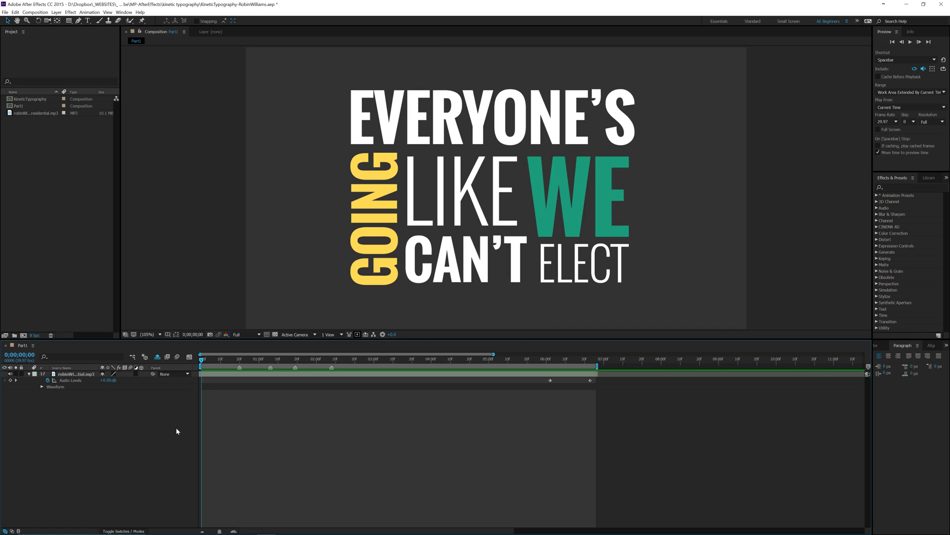
pyautogui.press('space')
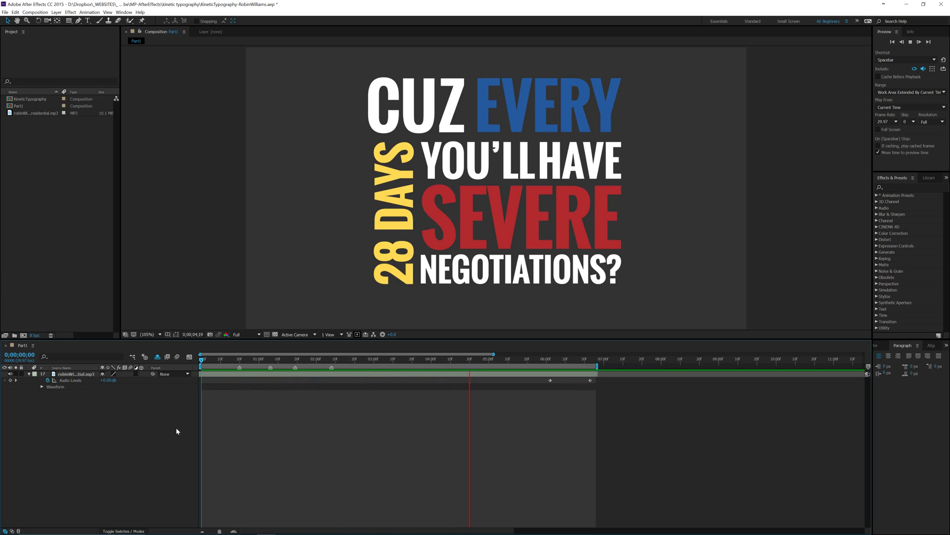
pyautogui.press('space')
# Step: Show the hidden shy text layers of Part1 and scrub through the timeline markers where the phrases change
pyautogui.moveTo(251, 362); pyautogui.dragTo(207, 362)
pyautogui.click(161, 355)
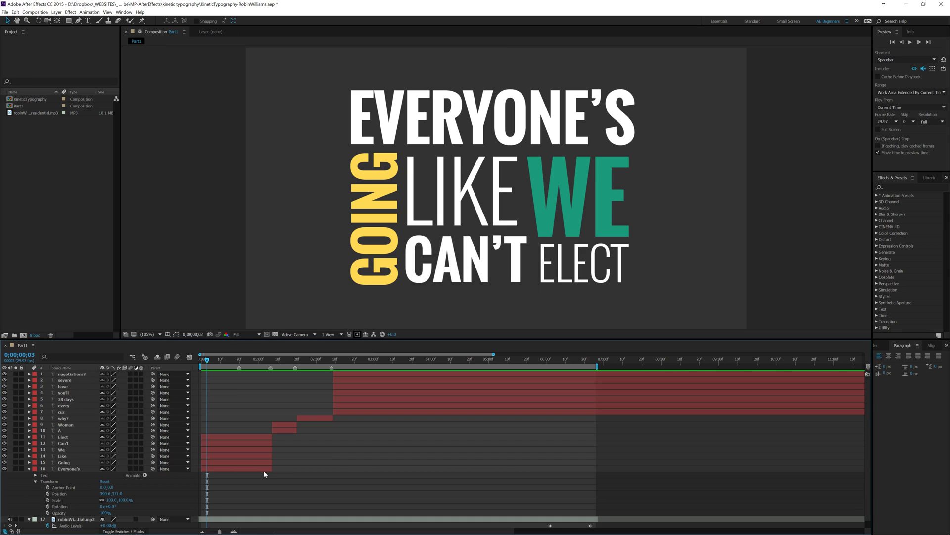
pyautogui.moveTo(206, 365); pyautogui.dragTo(240, 366)
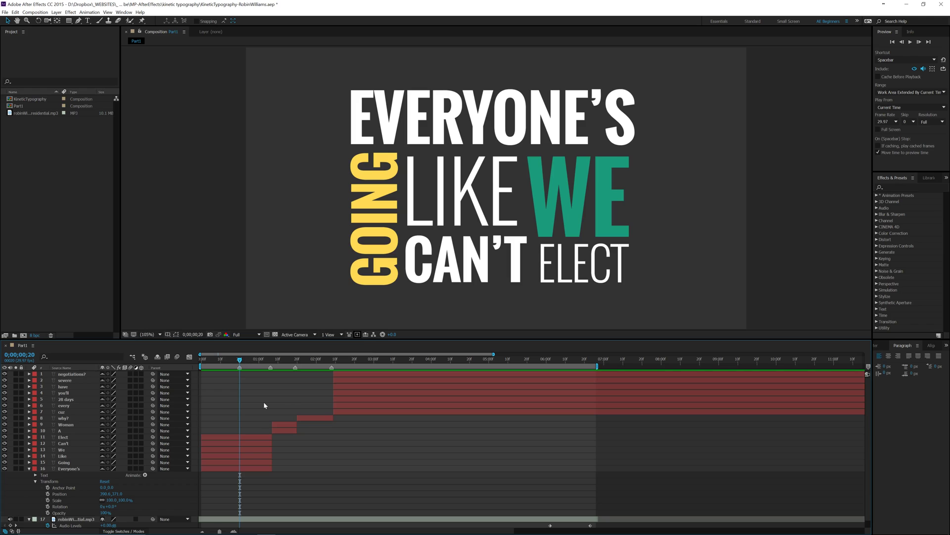
pyautogui.moveTo(238, 363); pyautogui.dragTo(272, 363)
pyautogui.press('space')
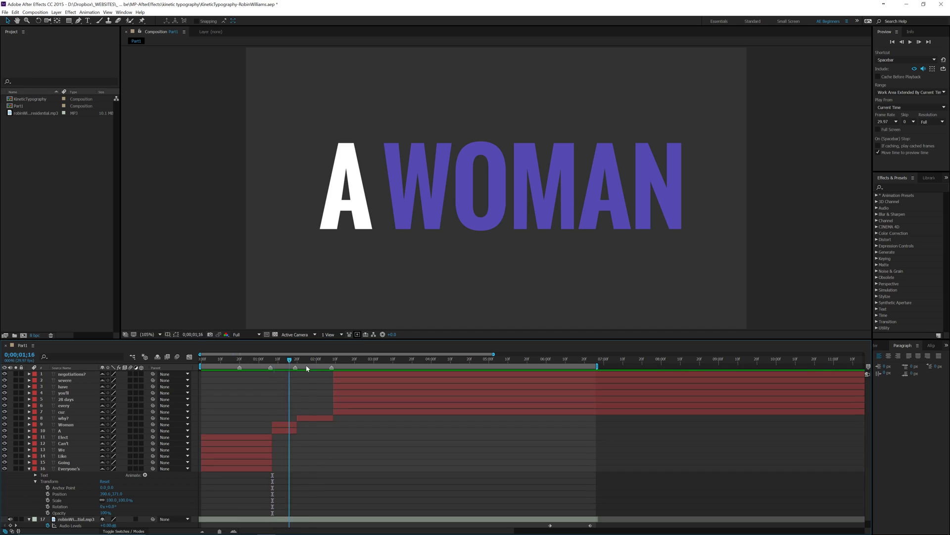
# Step: Try trimming the end of the "why?" layer at 0;00;01;28 and return to the composition's start
pyautogui.click(314, 420)
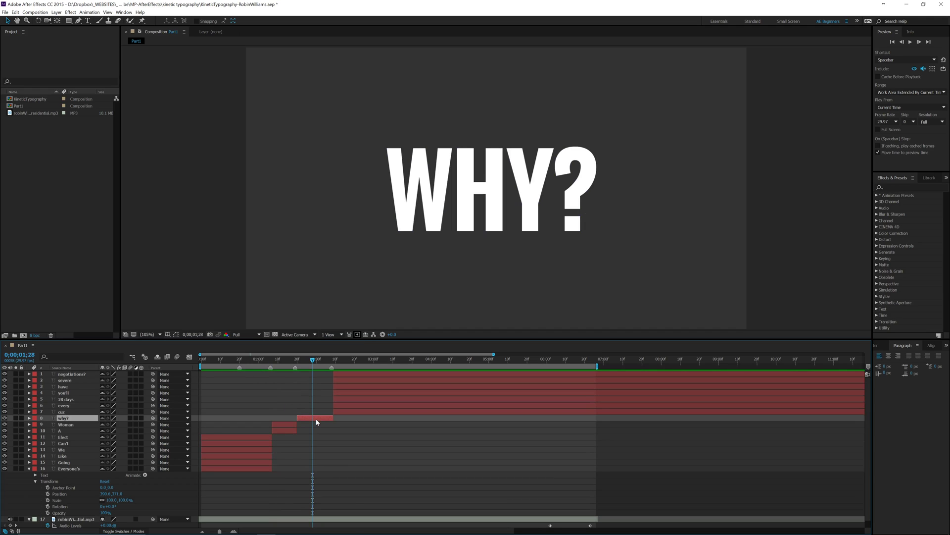
pyautogui.hotkey('alt', ']')
pyautogui.hotkey('ctrl', 'z')
pyautogui.press('super+shift+k')
pyautogui.moveTo(313, 364); pyautogui.dragTo(287, 364)
pyautogui.press('Home')
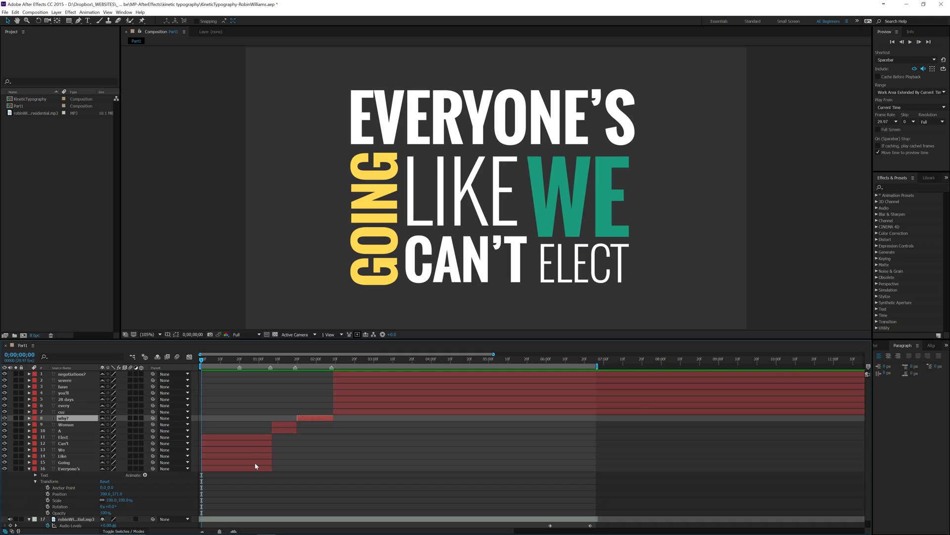
# Step: Select the "Everyone's" text layer and set the preview frame rate to 15
pyautogui.click(208, 465)
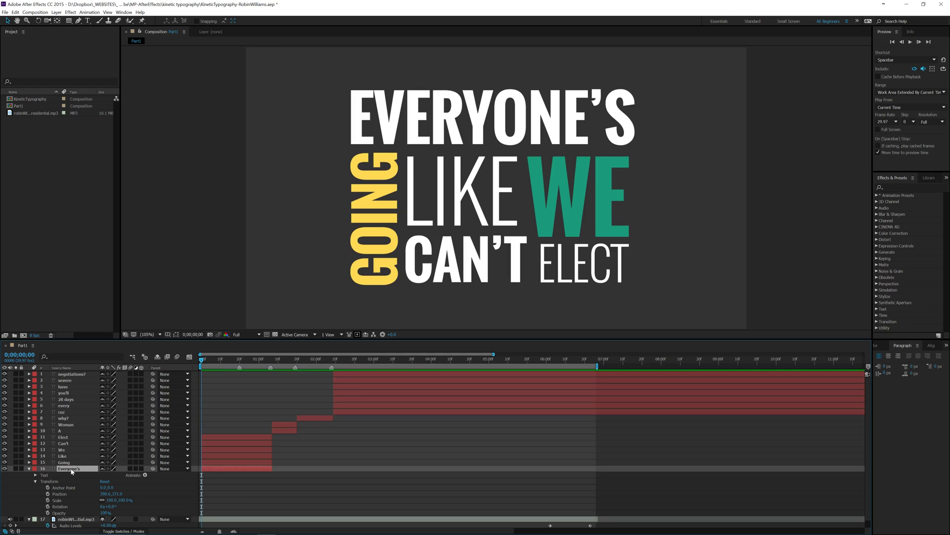
pyautogui.click(891, 122)
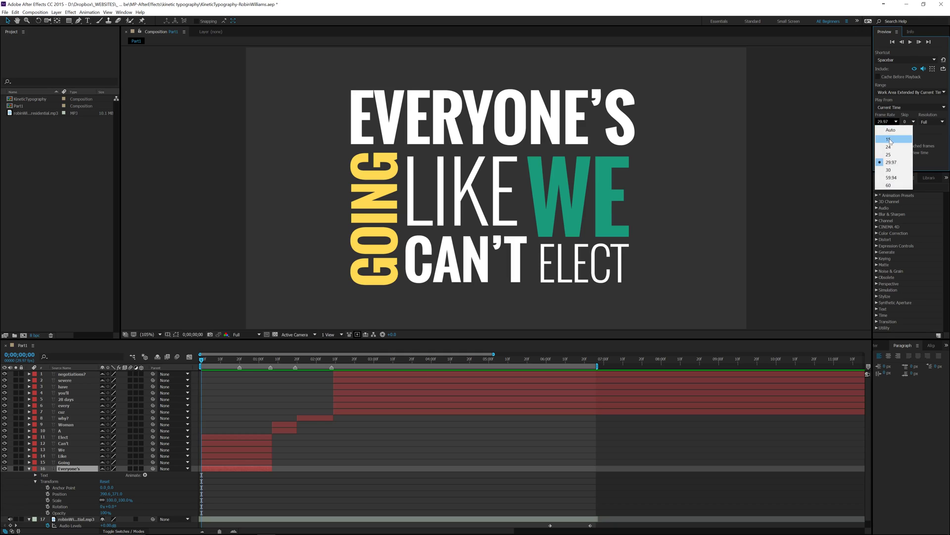
pyautogui.click(889, 139)
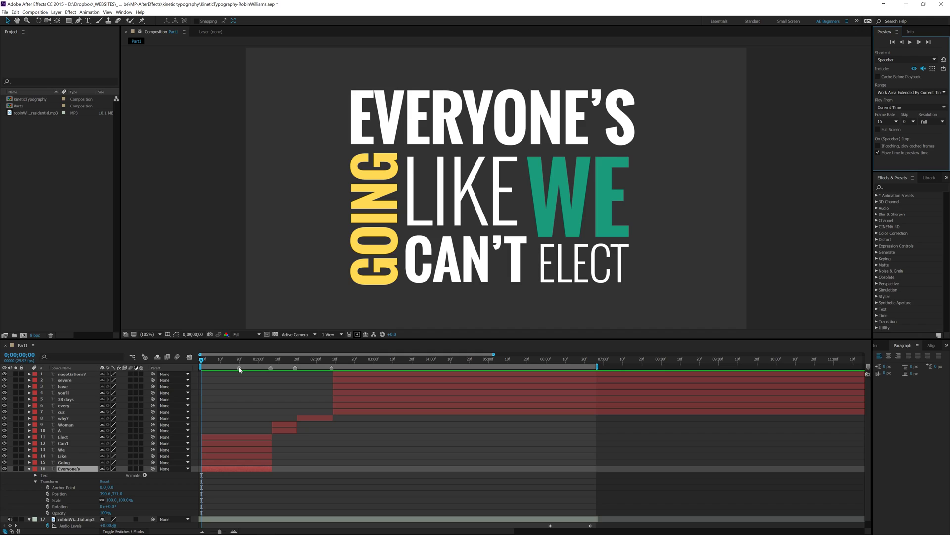
# Step: Preview the composition from the start and from the first marker to check the phrase timing against the audio
pyautogui.press('space')
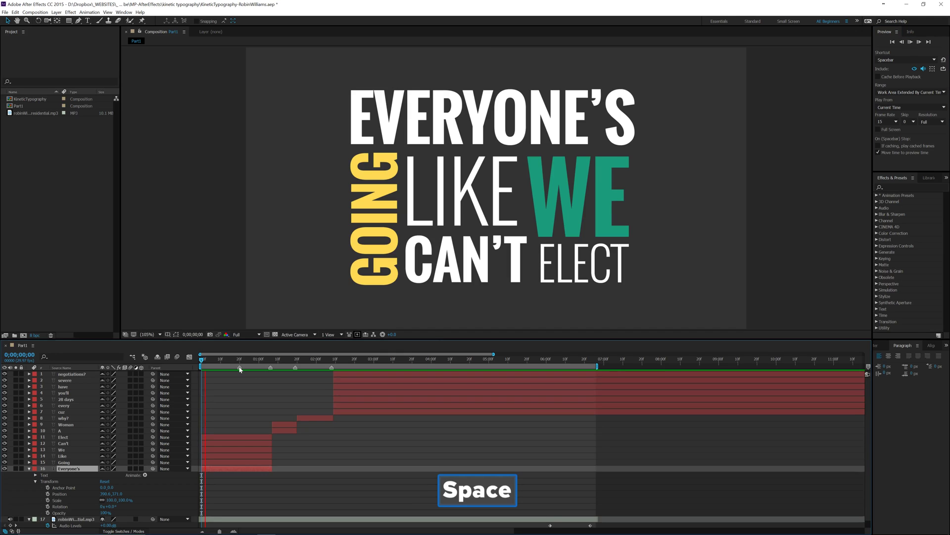
pyautogui.press('space')
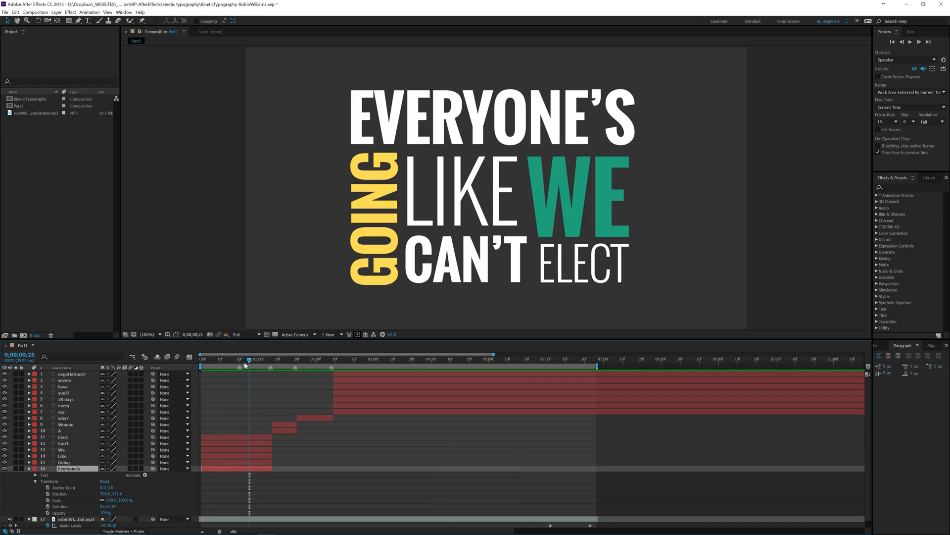
pyautogui.moveTo(250, 365); pyautogui.dragTo(238, 374)
pyautogui.press('space')
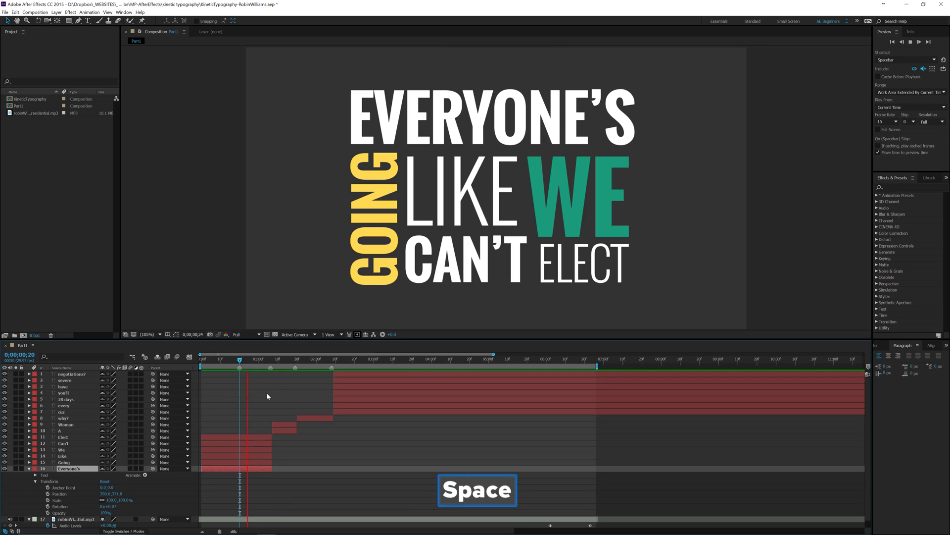
pyautogui.press('space')
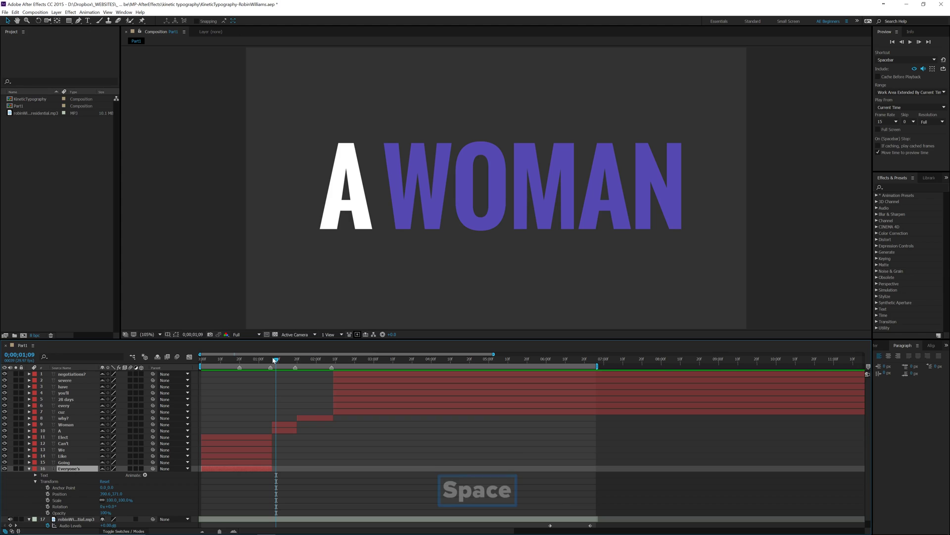
pyautogui.moveTo(270, 363); pyautogui.dragTo(200, 371)
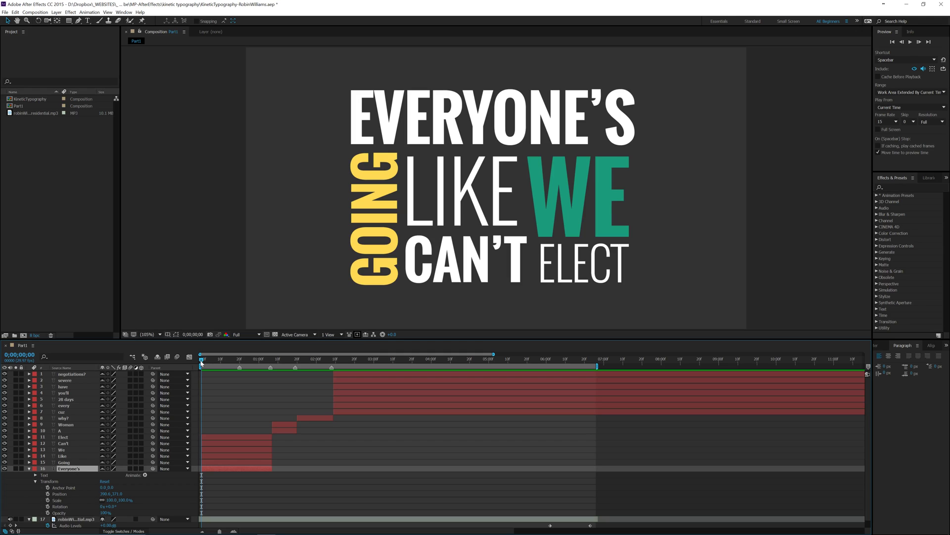
# Step: Add Scale keyframes to the "Everyone's" layer: 100% at 0;00;00;07 and 0% at 0;00;00;00
pyautogui.moveTo(202, 361); pyautogui.dragTo(216, 365)
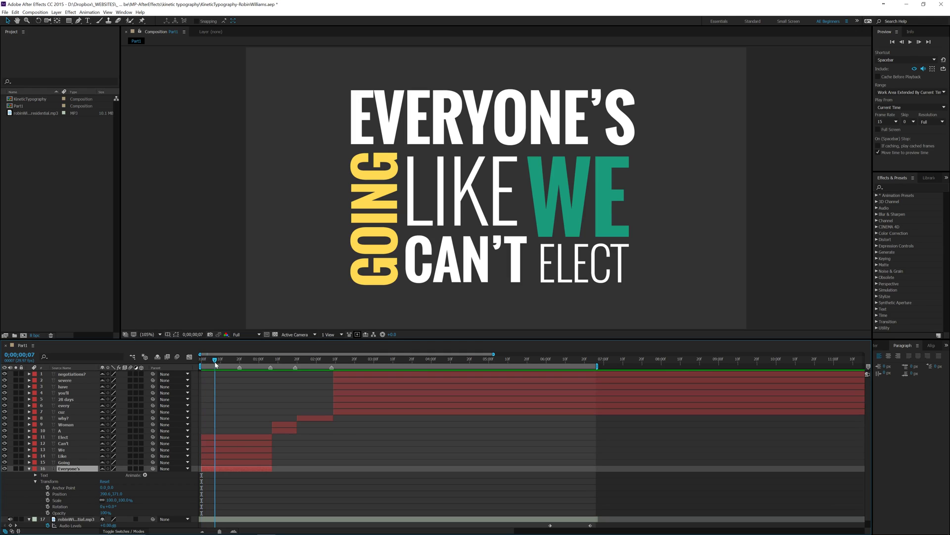
pyautogui.click(48, 500)
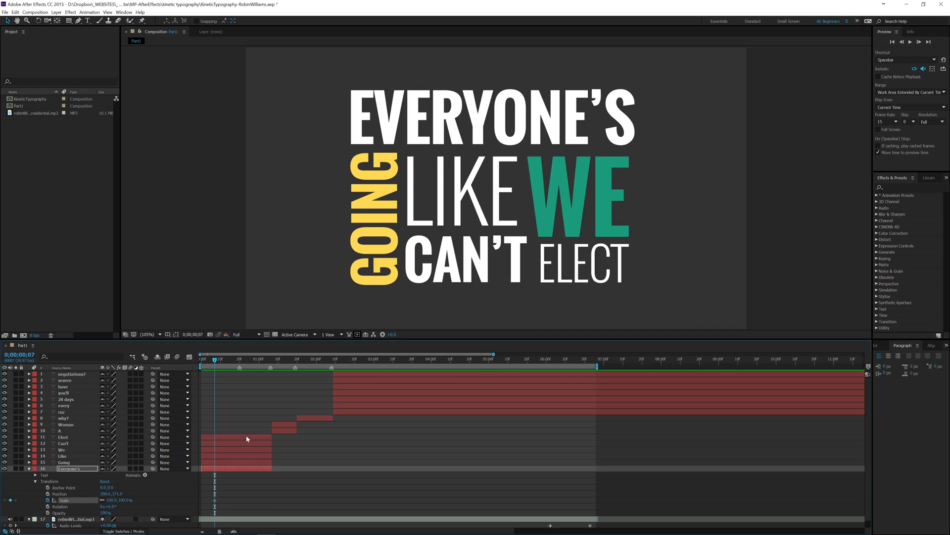
pyautogui.moveTo(215, 360); pyautogui.dragTo(201, 359)
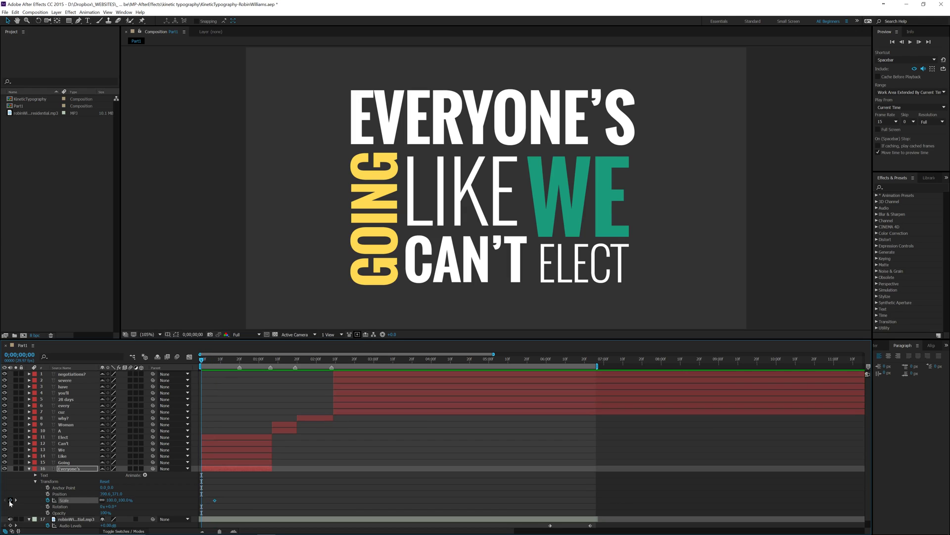
pyautogui.moveTo(110, 500); pyautogui.dragTo(75, 502)
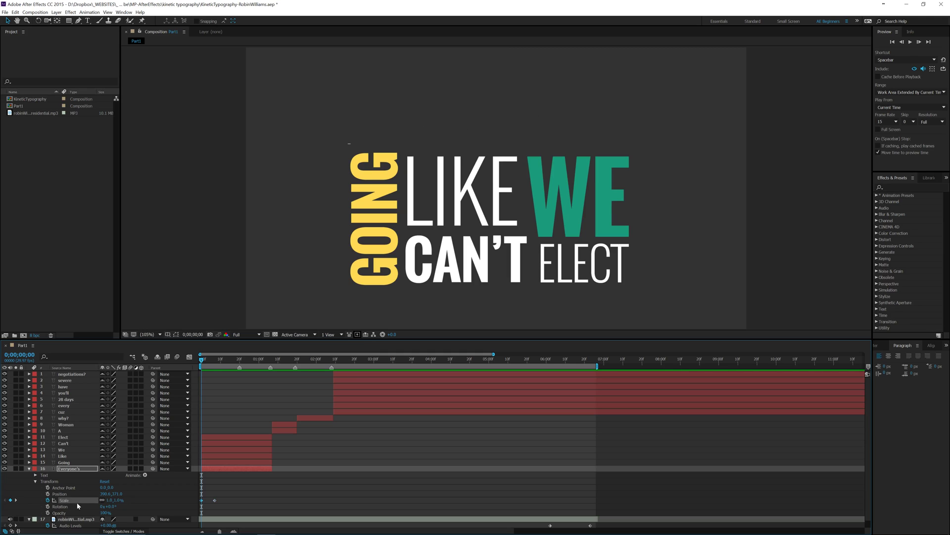
pyautogui.click(109, 500)
pyautogui.write('0')
pyautogui.press('Return')
# Step: Add a 110% overshoot Scale keyframe to the "Everyone's" layer at 0;00;00;06 and preview the animation from the start
pyautogui.moveTo(202, 361); pyautogui.dragTo(215, 364)
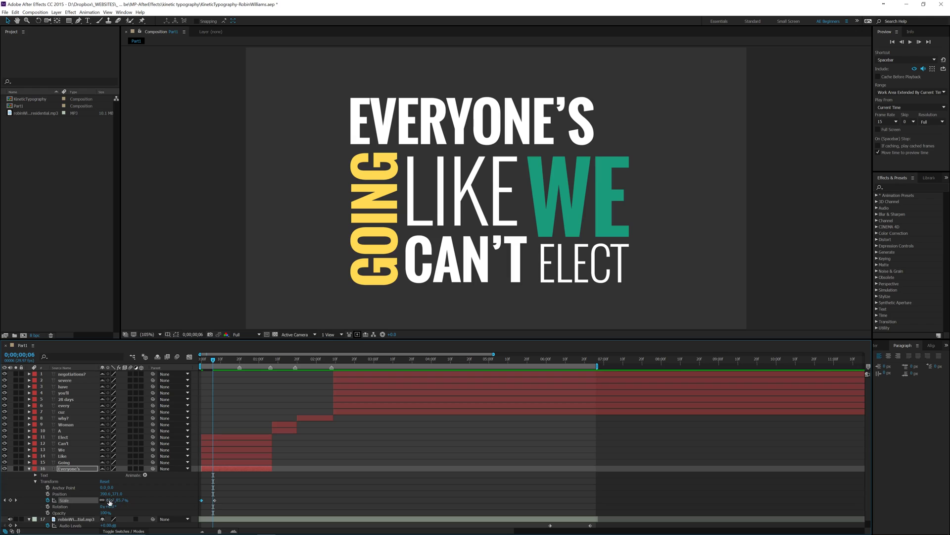
pyautogui.click(110, 500)
pyautogui.write('110')
pyautogui.press('Return')
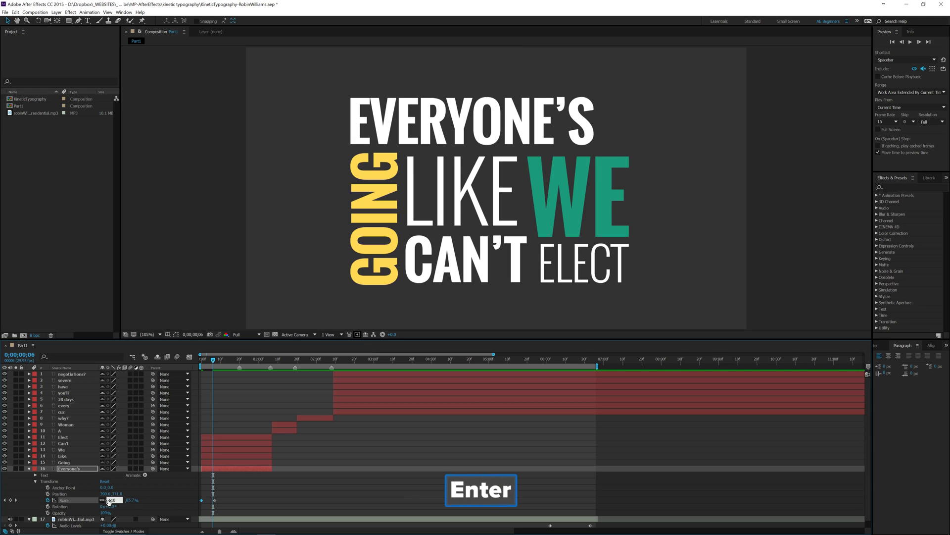
pyautogui.moveTo(212, 366); pyautogui.dragTo(202, 365)
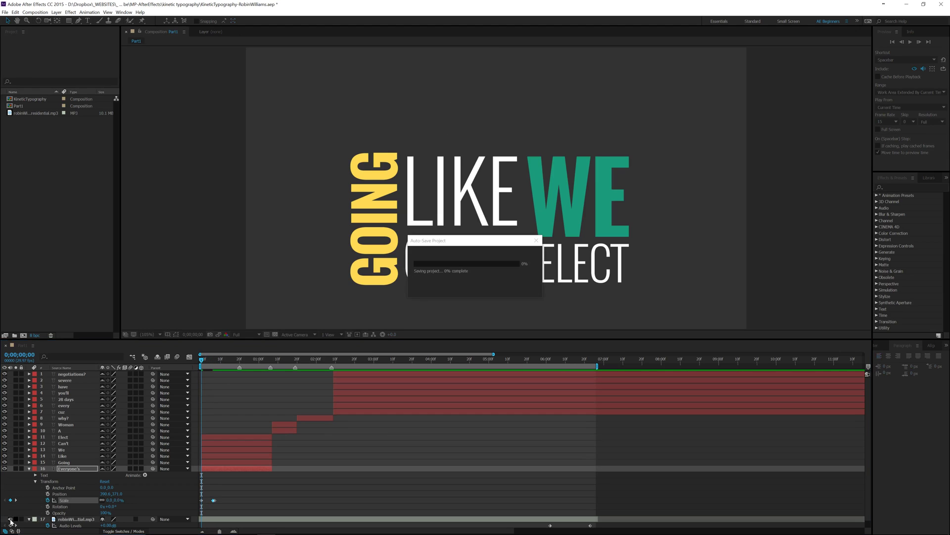
pyautogui.press('space')
pyautogui.press('space')
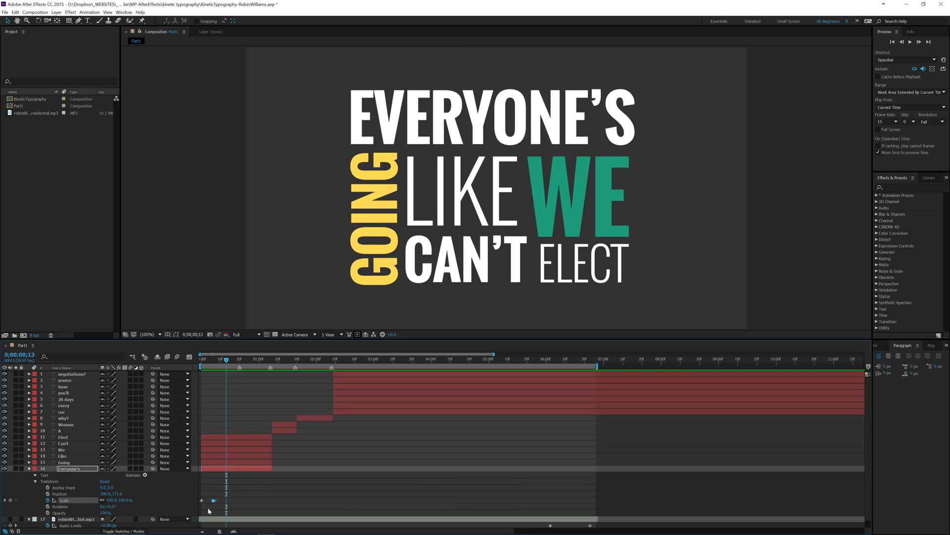
# Step: Move the 110% and 100% Scale keyframes of "Everyone's" earlier, to frames 3 and 4, and preview the faster pop-in
pyautogui.moveTo(214, 500); pyautogui.dragTo(207, 503)
pyautogui.moveTo(227, 360); pyautogui.dragTo(188, 378)
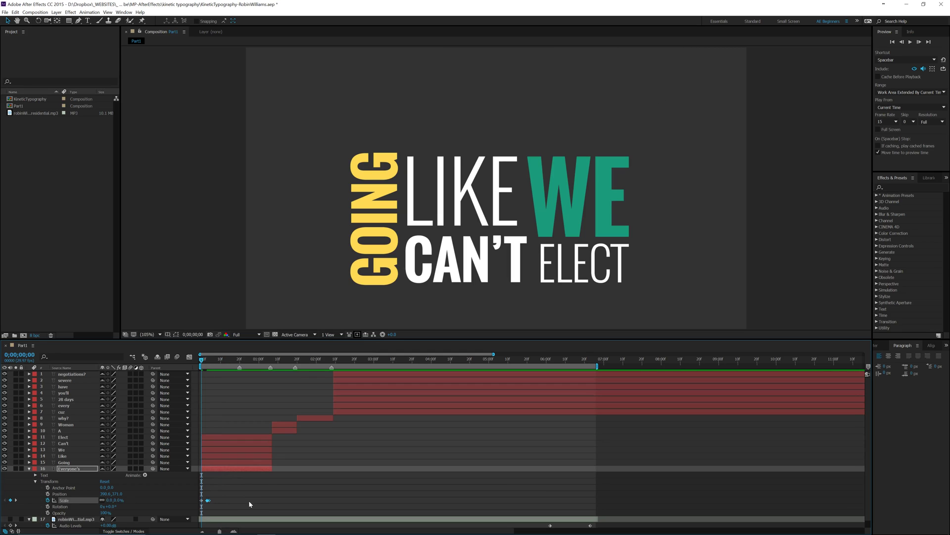
pyautogui.press('space')
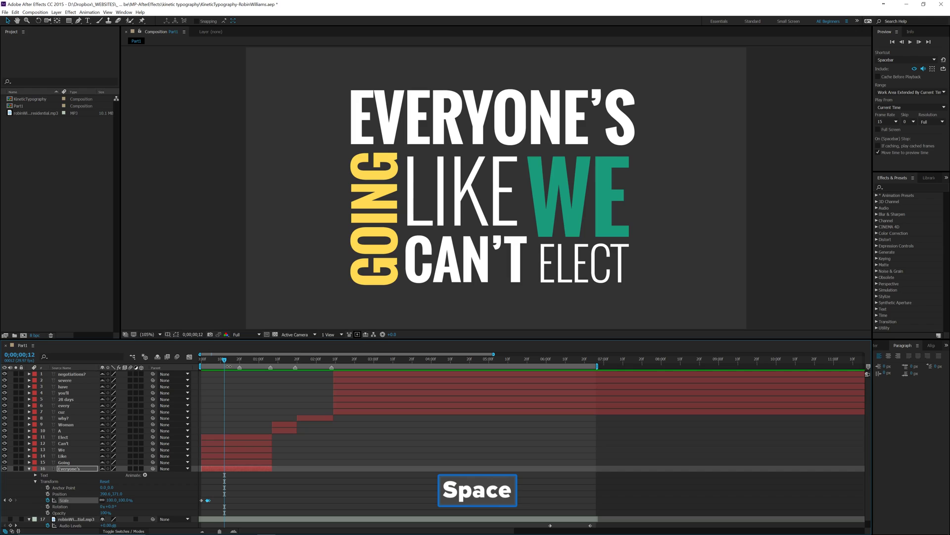
pyautogui.click(210, 493)
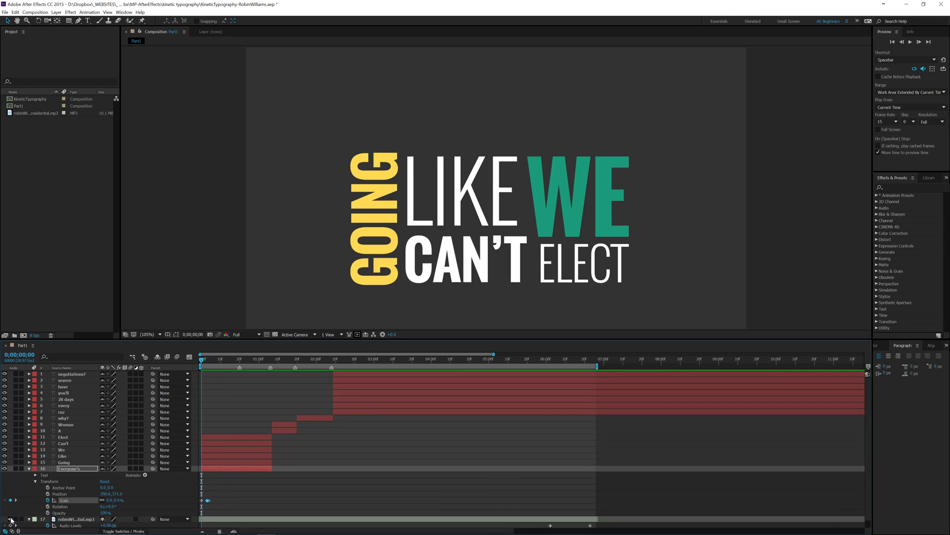
pyautogui.press('space')
pyautogui.press('space')
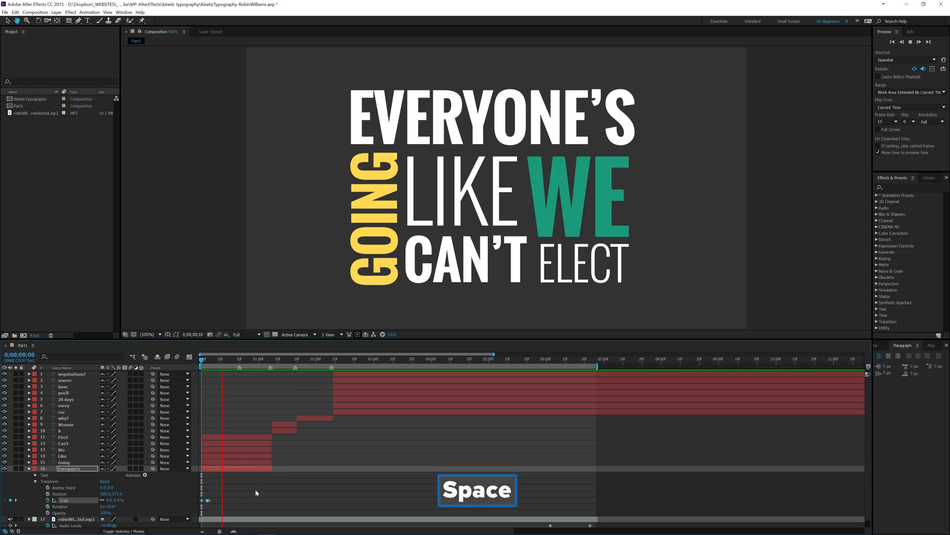
# Step: Apply Easy Ease to the Scale keyframes of "Everyone's" and preview the eased animation from the start
pyautogui.moveTo(224, 360); pyautogui.dragTo(205, 371)
pyautogui.click(208, 500)
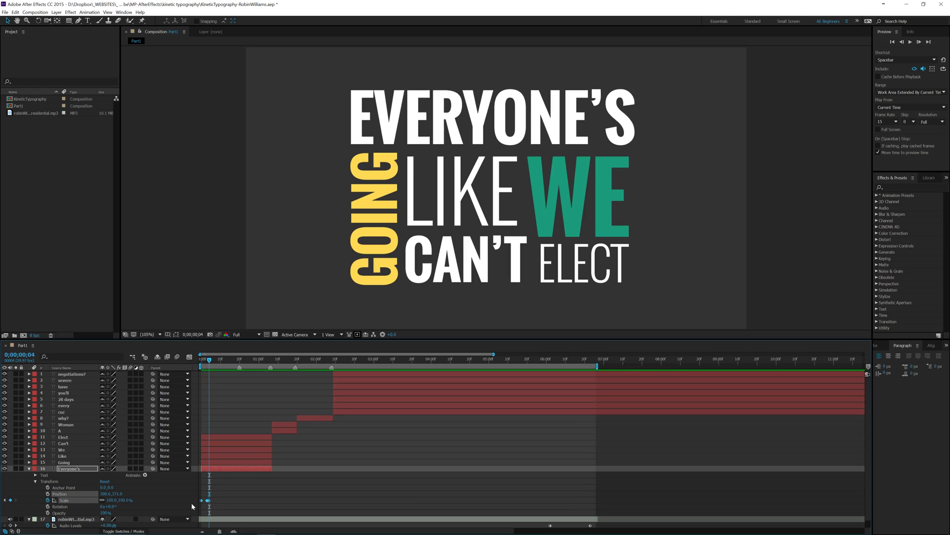
pyautogui.press('F9')
pyautogui.moveTo(209, 362); pyautogui.dragTo(192, 375)
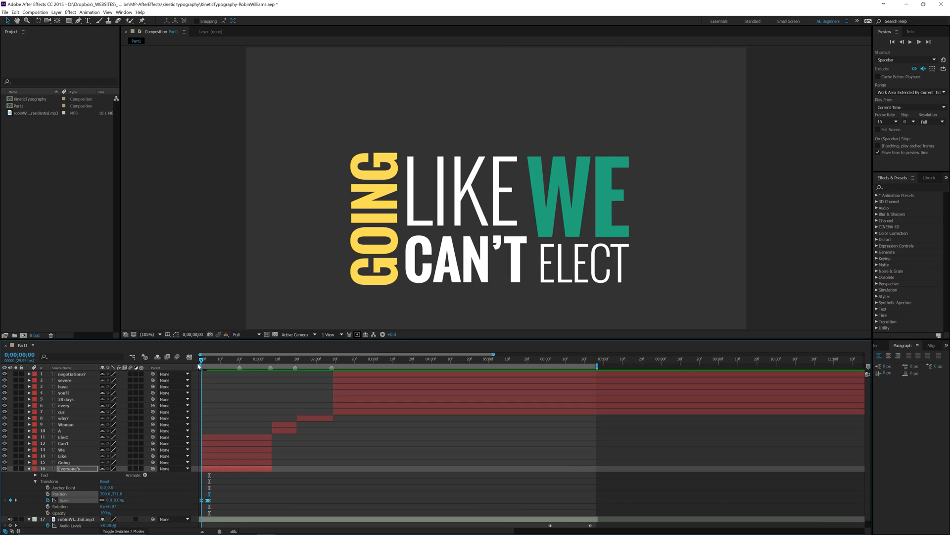
pyautogui.press('space')
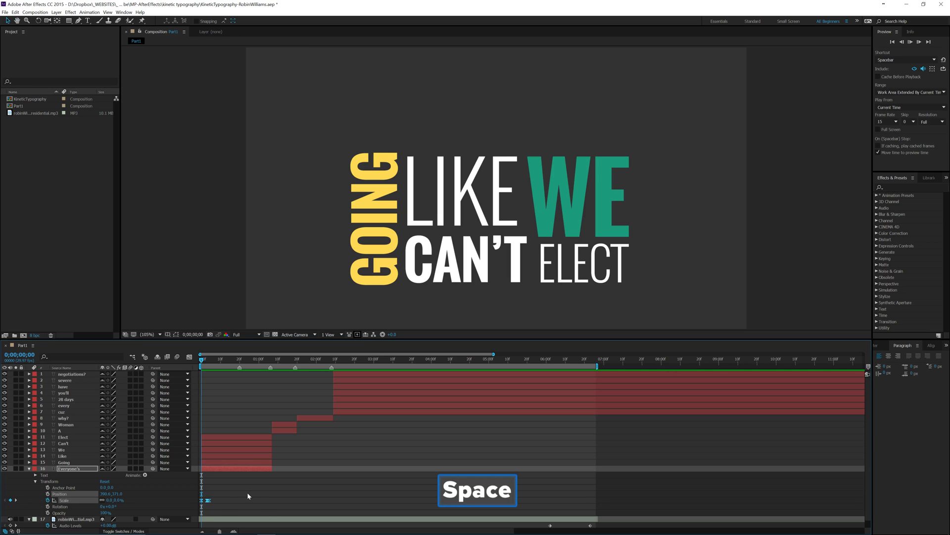
pyautogui.moveTo(220, 360); pyautogui.dragTo(202, 361)
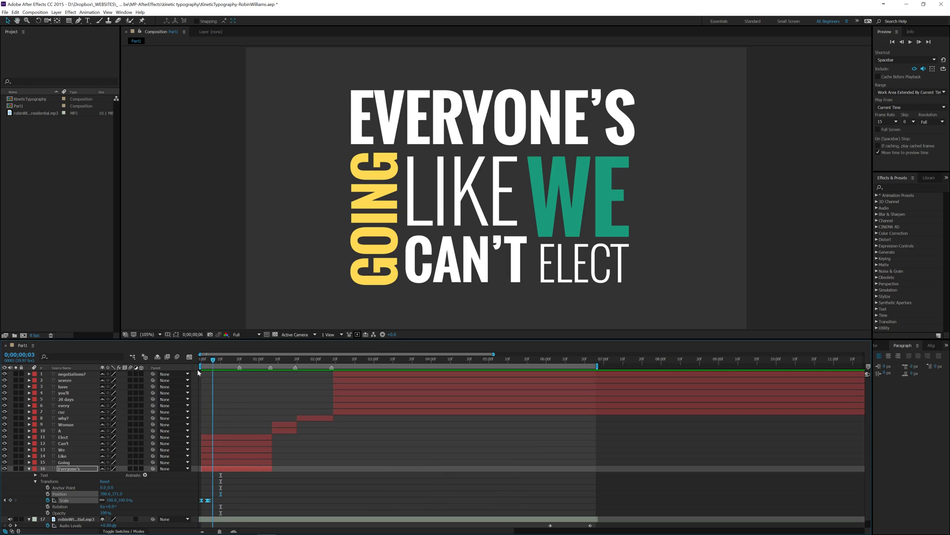
# Step: Set the preview frame rate to 29.97, preview the pop-in animation and move the current time to 0;00;00;03
pyautogui.click(895, 123)
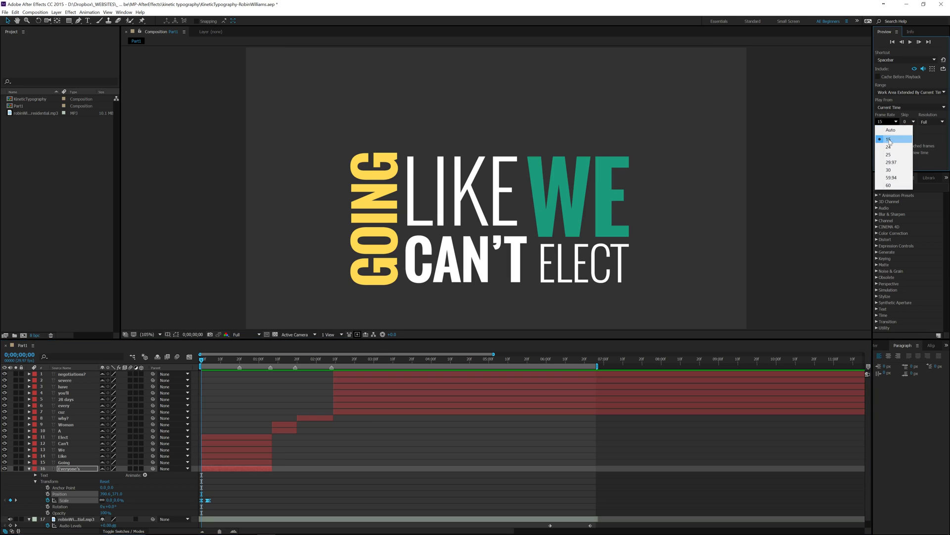
pyautogui.click(888, 163)
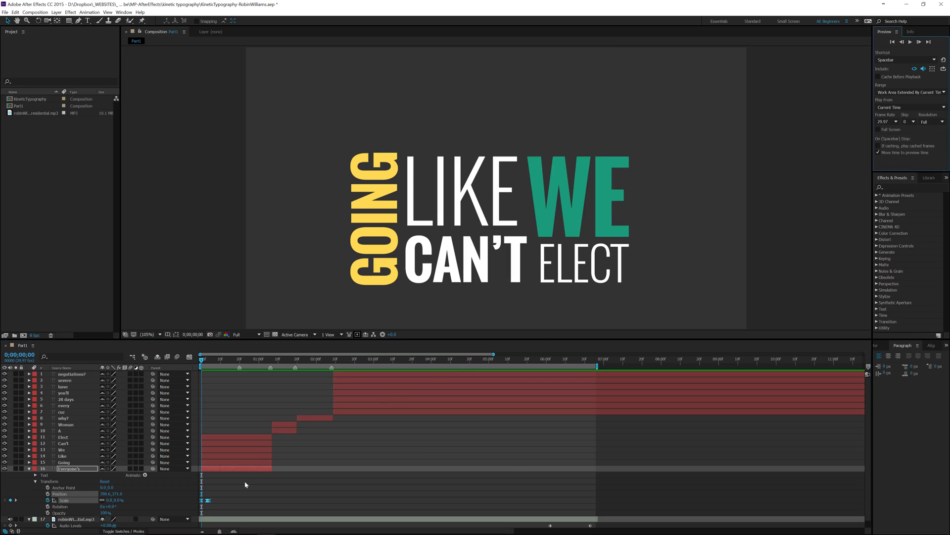
pyautogui.press('space')
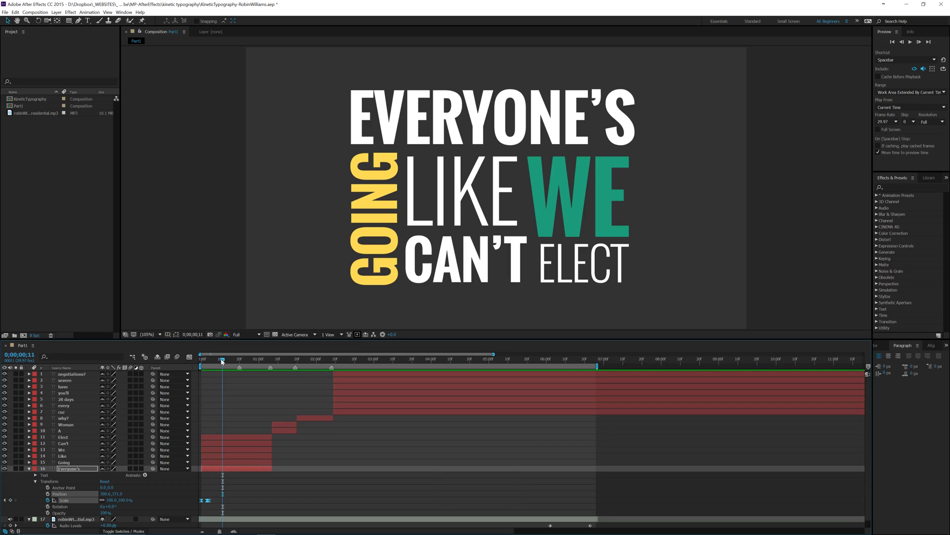
pyautogui.click(207, 369)
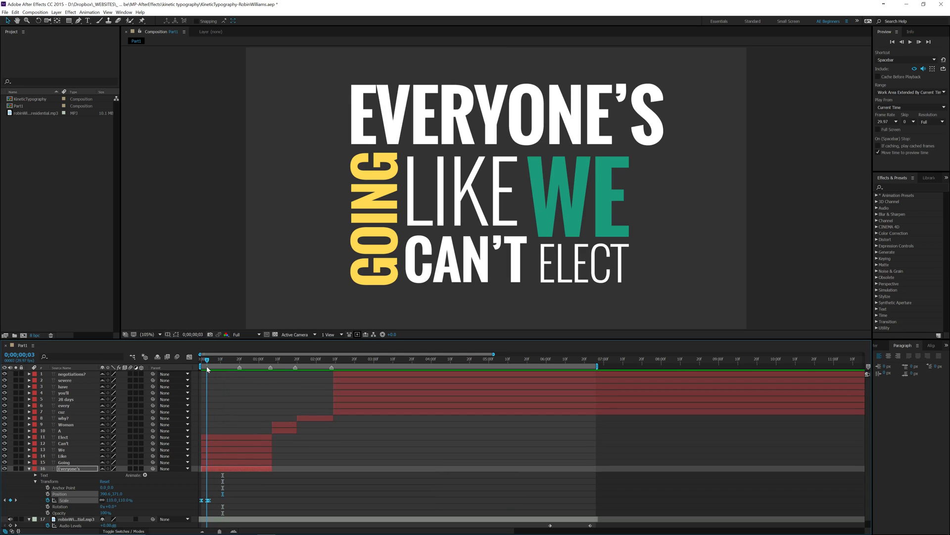
# Step: Return the current time to the first frame and widen the side panels holding Preview and Effects & Presets
pyautogui.moveTo(206, 366); pyautogui.dragTo(195, 370)
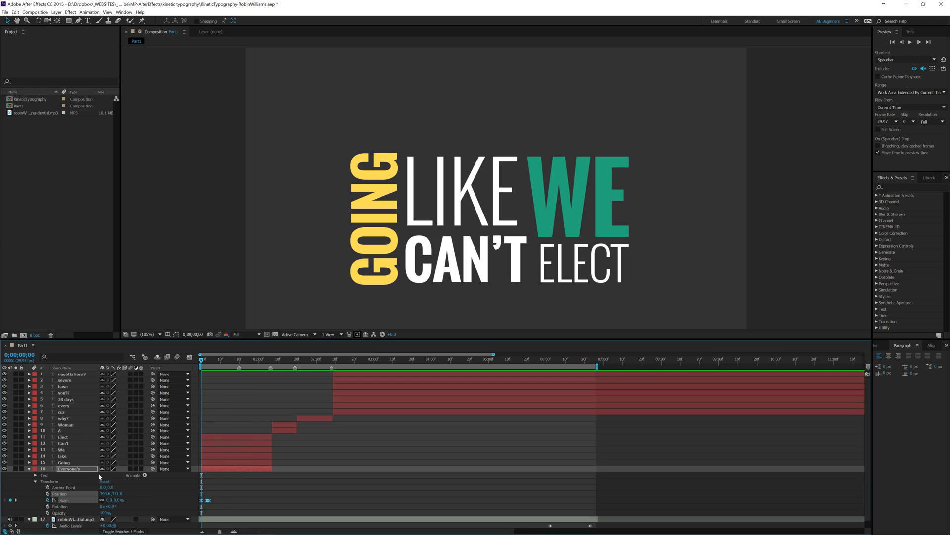
pyautogui.click(64, 489)
pyautogui.moveTo(866, 339); pyautogui.dragTo(833, 339)
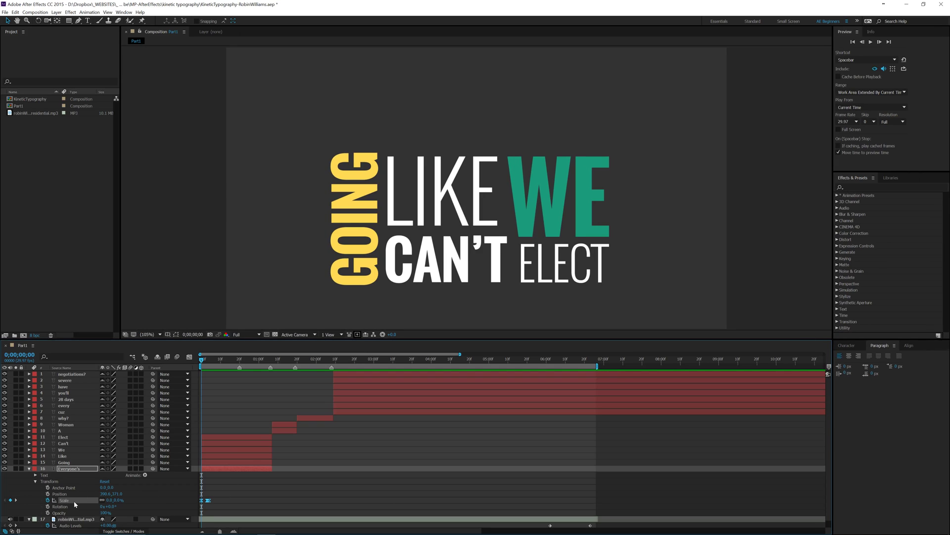
pyautogui.click(88, 13)
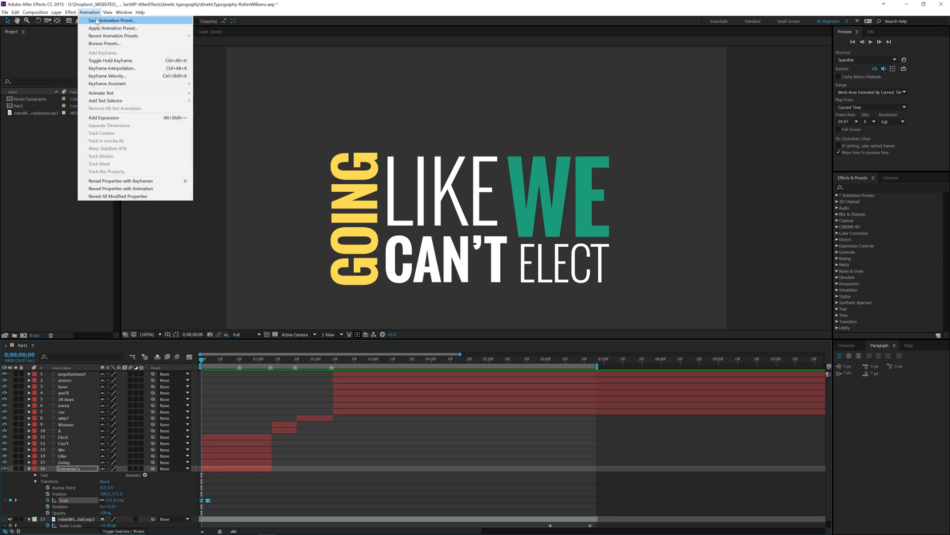
pyautogui.click(97, 22)
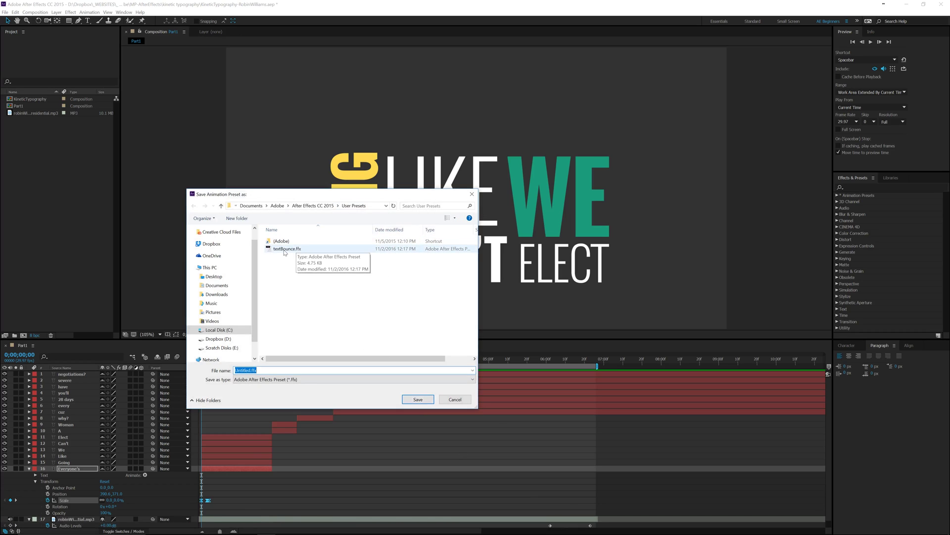
pyautogui.click(455, 400)
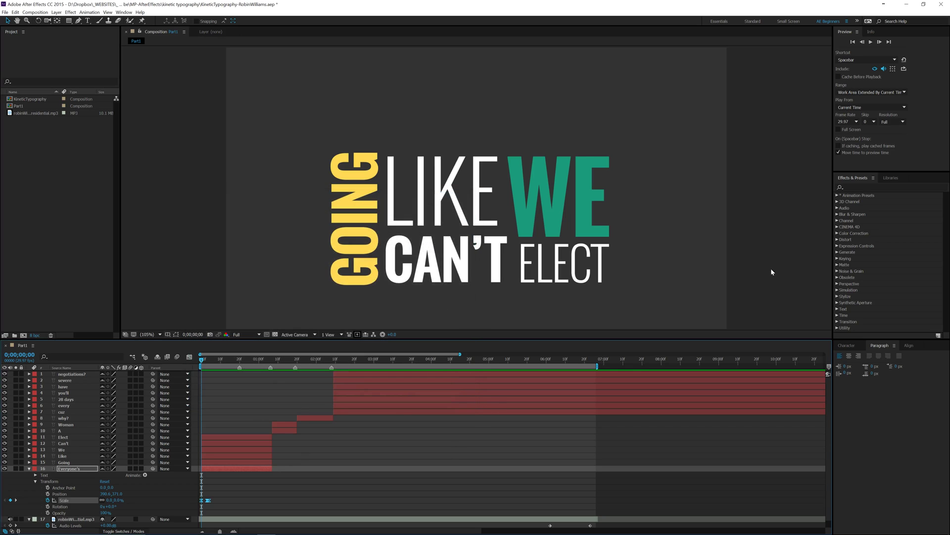
# Step: Search the effects and presets for "tex", apply the textBounce user preset to the "Going" layer and reveal its Transform properties
pyautogui.click(856, 189)
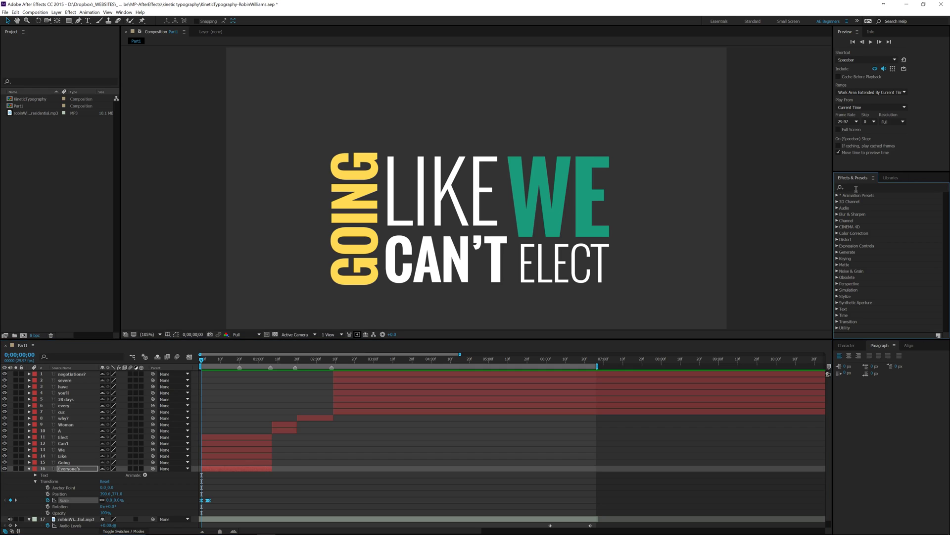
pyautogui.write('tex')
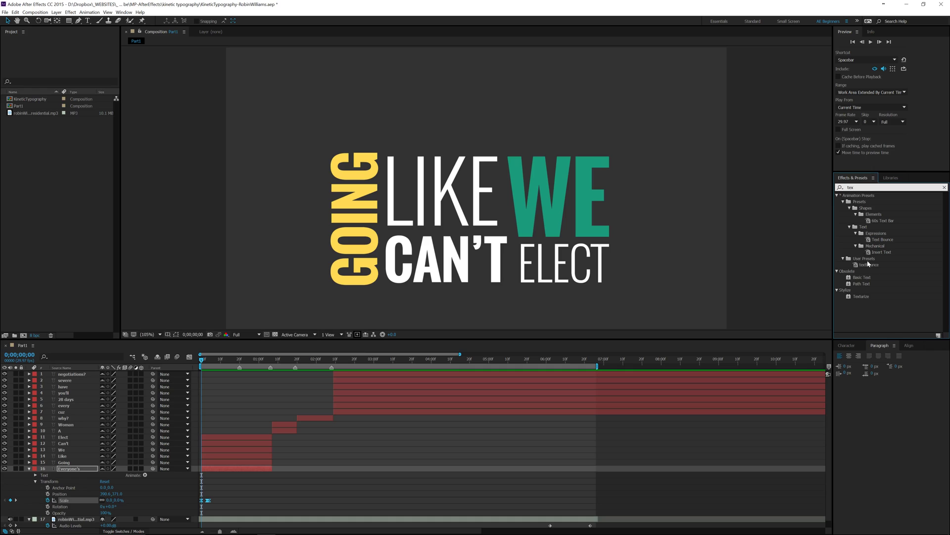
pyautogui.moveTo(869, 266); pyautogui.dragTo(216, 464)
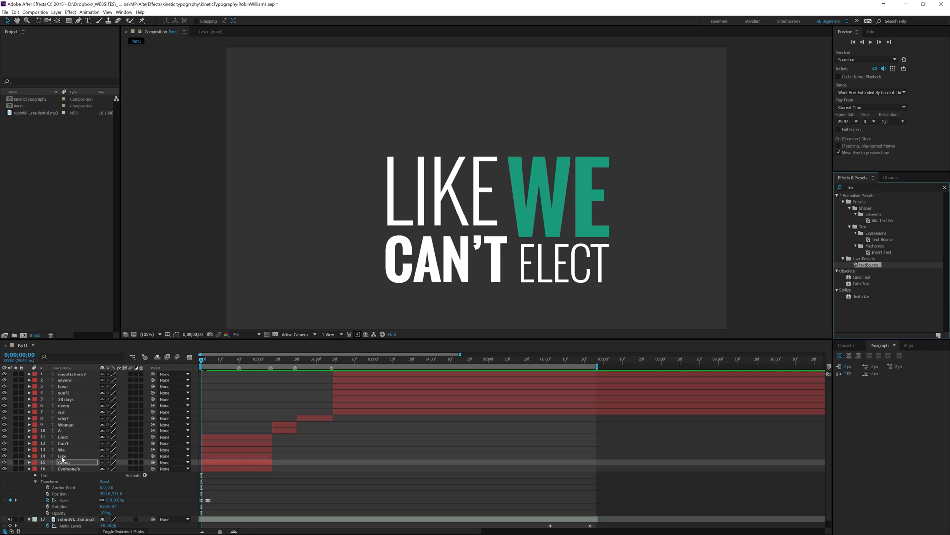
pyautogui.click(29, 462)
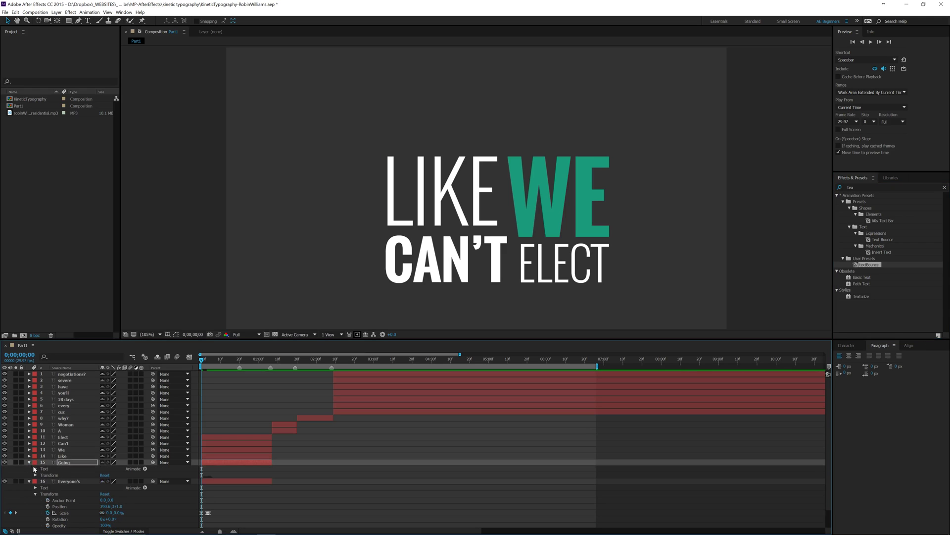
pyautogui.click(35, 475)
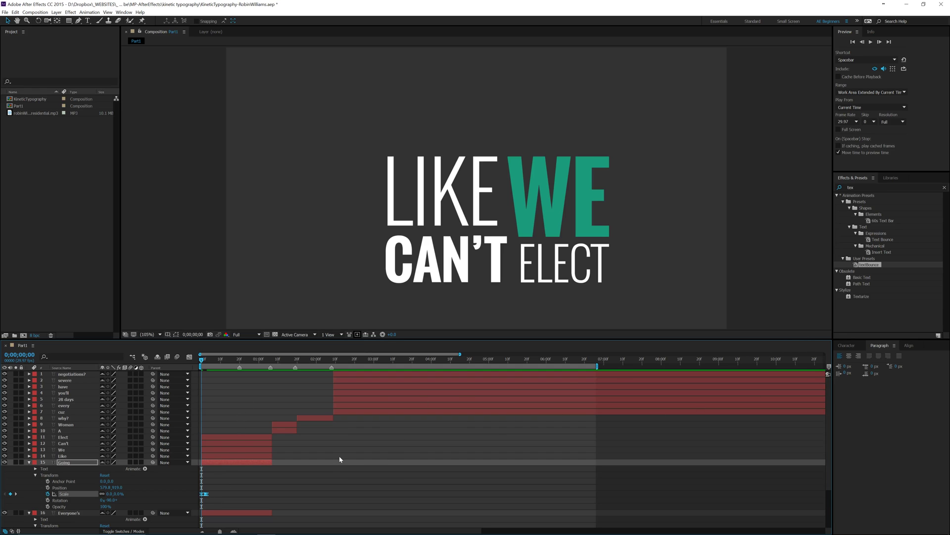
# Step: Shift the Scale keyframes of "Going" to start at 0;00;00;04 and preview from the first frame
pyautogui.scroll(-2, 239, 443)
pyautogui.moveTo(218, 434)
pyautogui.mouseDown()
pyautogui.moveTo(196, 455)
pyautogui.moveTo(217, 444)
pyautogui.mouseUp()
pyautogui.moveTo(204, 363); pyautogui.dragTo(210, 365)
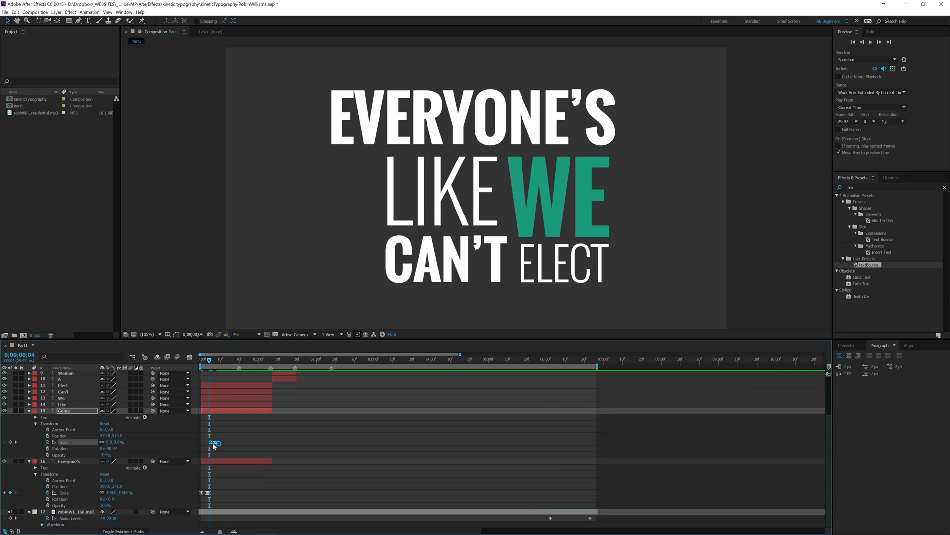
pyautogui.moveTo(216, 444); pyautogui.dragTo(214, 444)
pyautogui.moveTo(209, 363); pyautogui.dragTo(201, 365)
pyautogui.press('space')
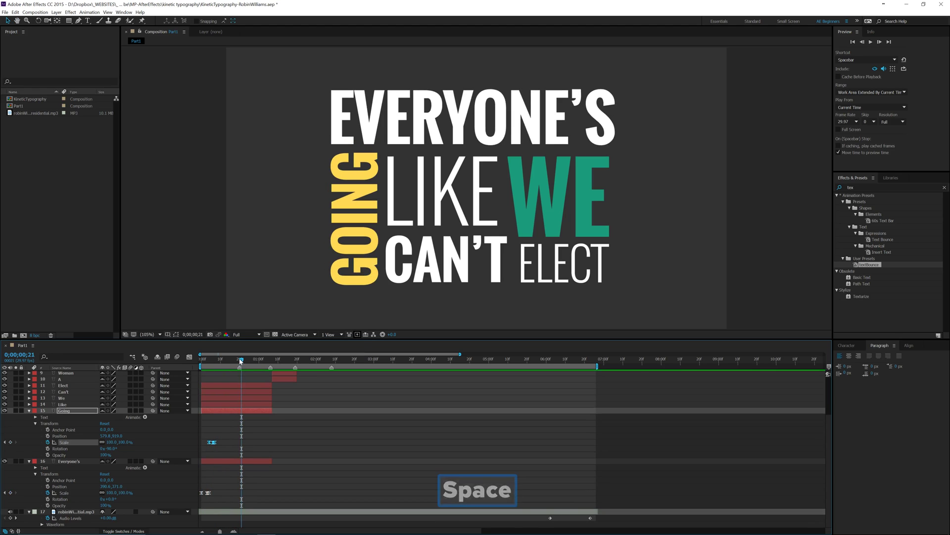
# Step: Apply the textBounce preset to the "Like" layer at 0;00;00;07, with "Everyone's" collapsed and "Like" expanded
pyautogui.click(218, 359)
pyautogui.press('pageup')
pyautogui.click(30, 462)
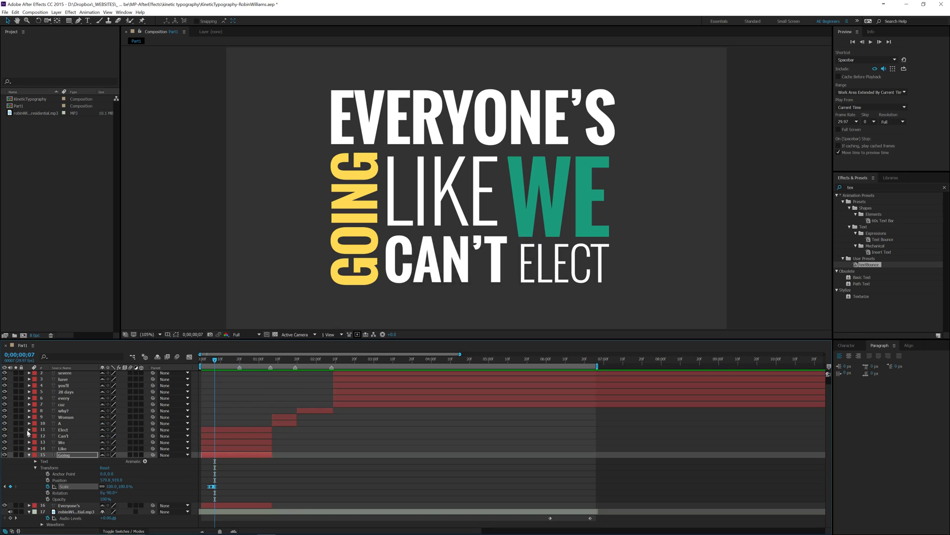
pyautogui.click(29, 448)
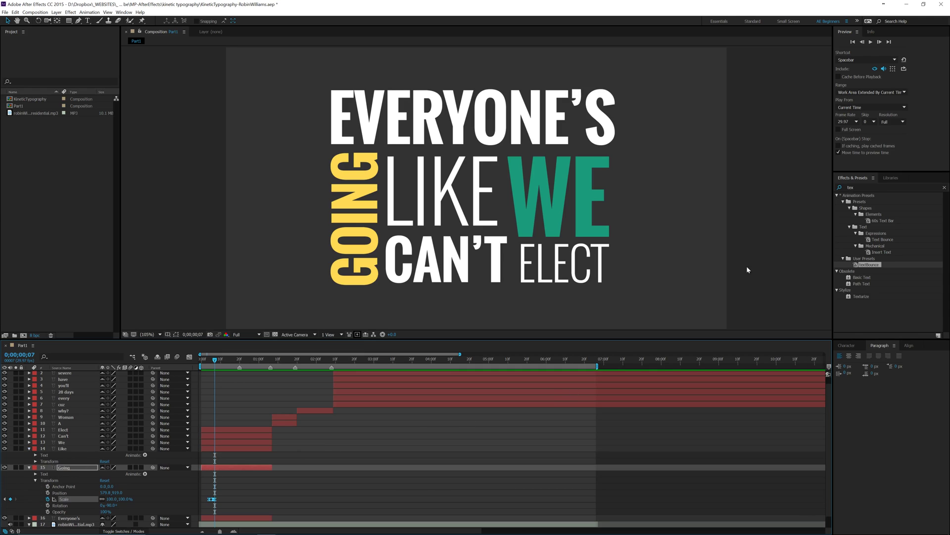
pyautogui.moveTo(866, 266); pyautogui.dragTo(200, 443)
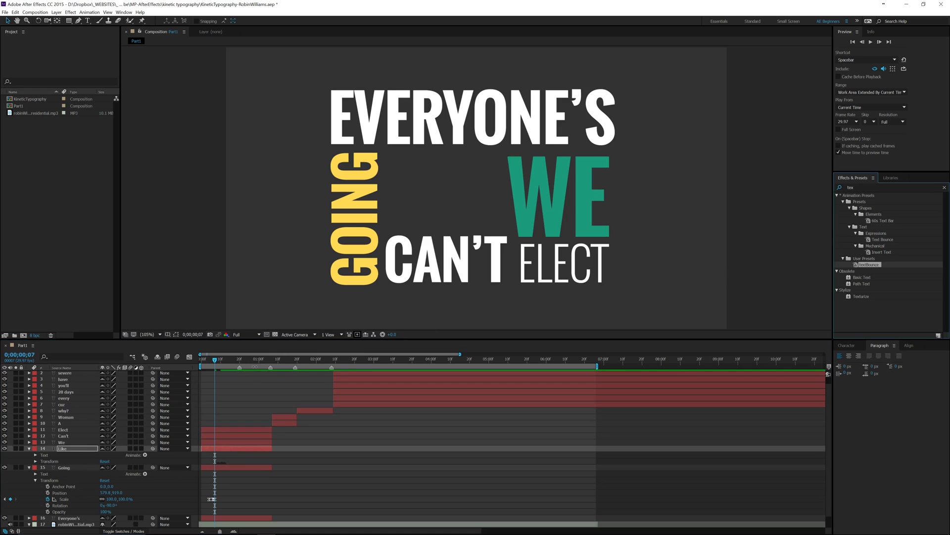
# Step: Move the current time to 0;00;00;10 and apply the textBounce preset to the "We" layer
pyautogui.click(219, 361)
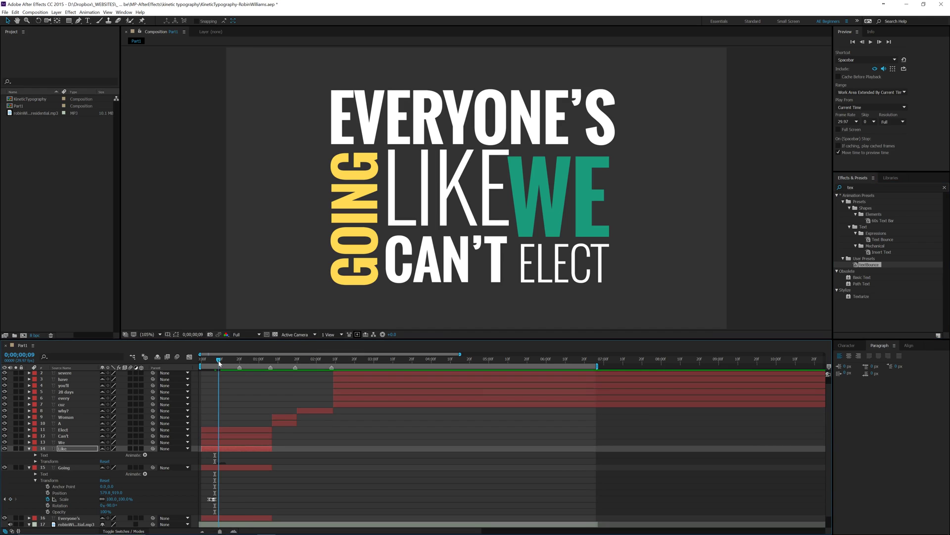
pyautogui.press('pagedown')
pyautogui.click(78, 443)
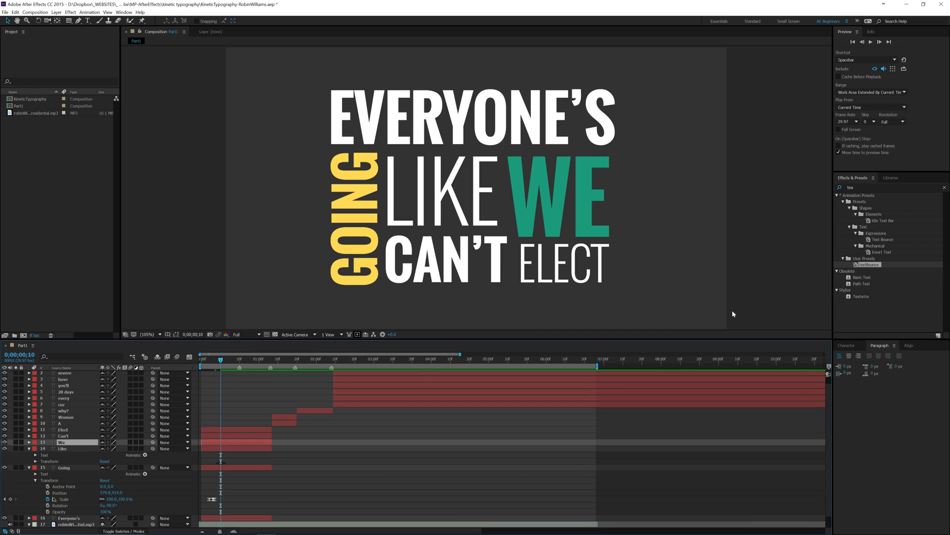
pyautogui.moveTo(859, 265); pyautogui.dragTo(82, 441)
# Step: Move the current time to 0;00;00;13 and apply the textBounce preset to the "Can't" and "Elect" layers
pyautogui.moveTo(220, 361); pyautogui.dragTo(226, 361)
pyautogui.click(83, 436)
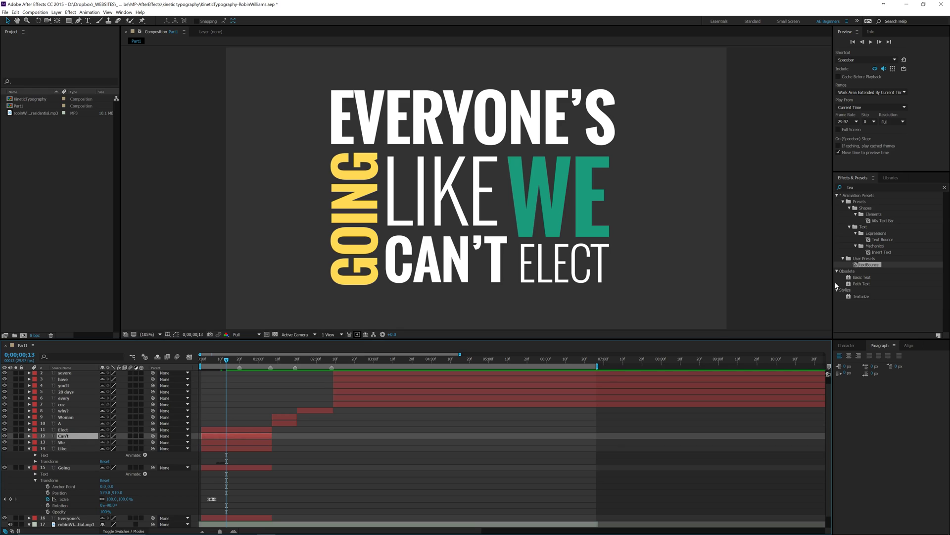
pyautogui.moveTo(870, 265); pyautogui.dragTo(233, 436)
pyautogui.click(69, 430)
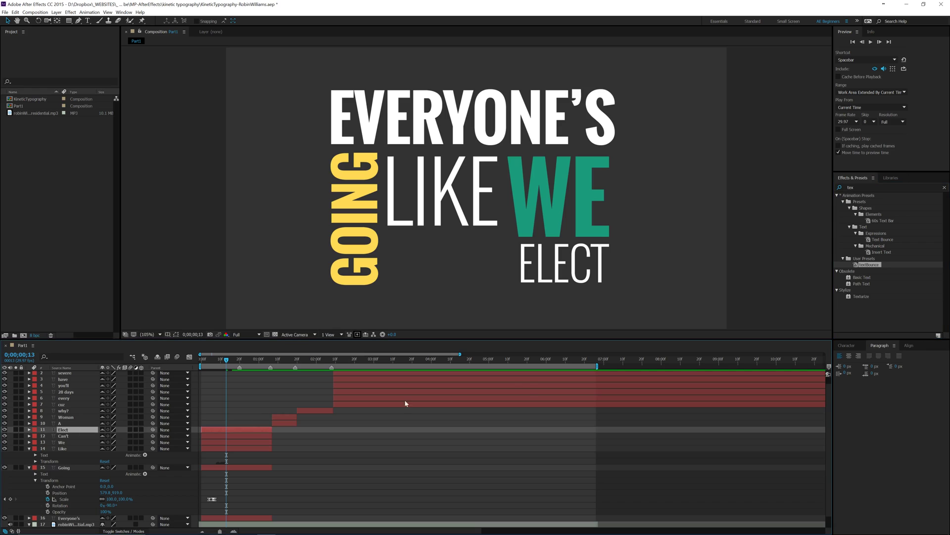
pyautogui.moveTo(879, 266); pyautogui.dragTo(233, 428)
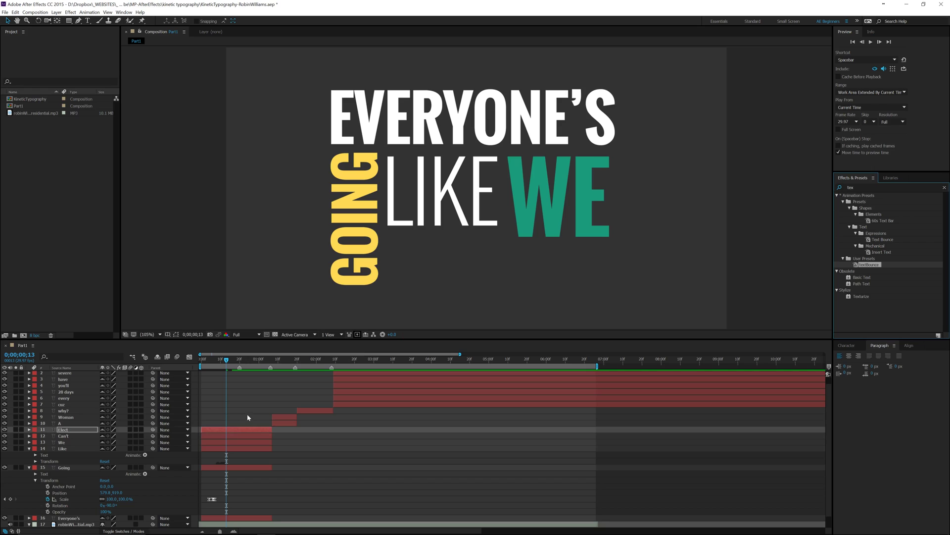
# Step: Preview the bounce animation of the words from the first frame, then replay it from 0;00;00;20
pyautogui.press('Home')
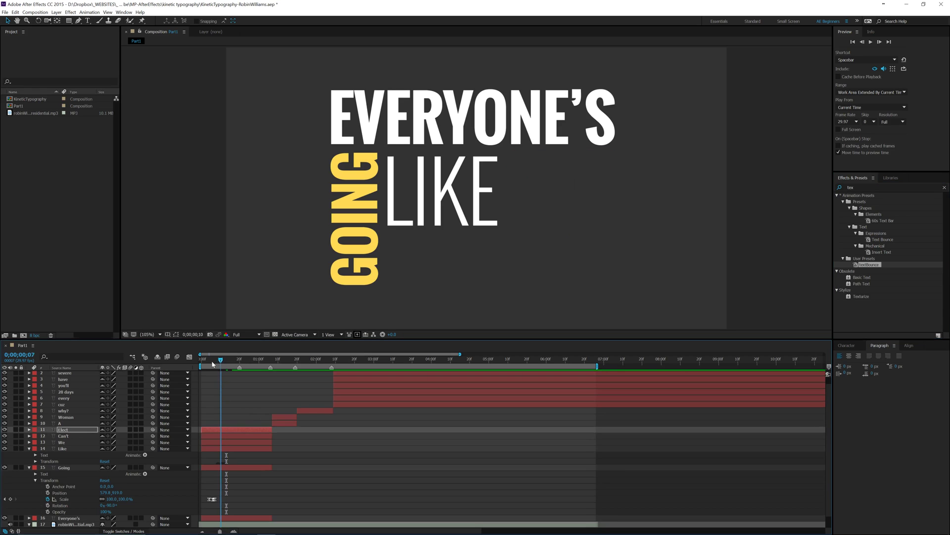
pyautogui.press('space')
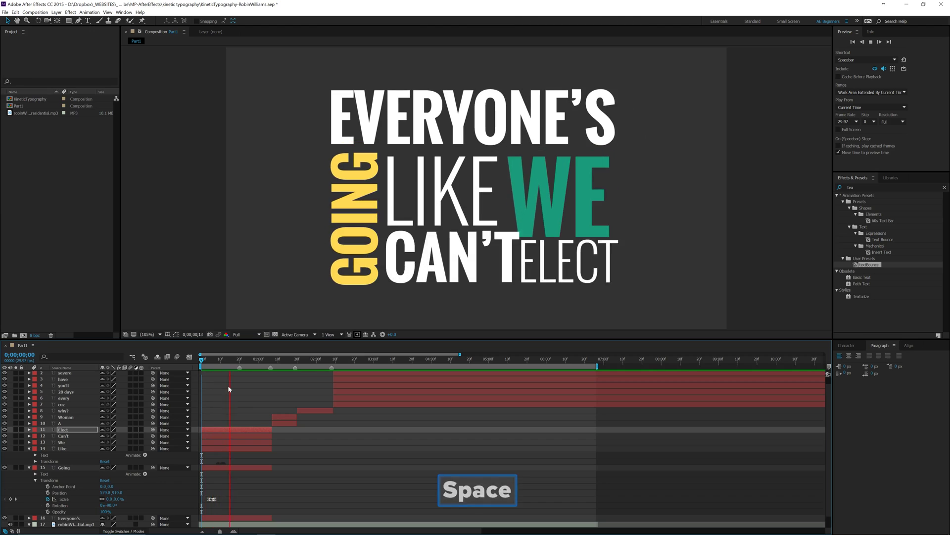
pyautogui.moveTo(274, 360); pyautogui.dragTo(239, 363)
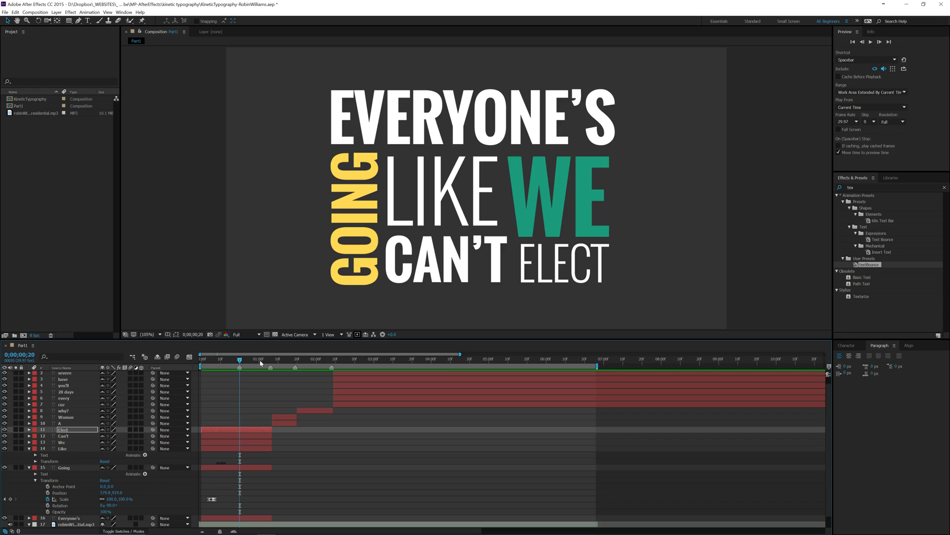
pyautogui.press('space')
# Step: Move the Scale keyframes of "Elect" to start at 0;00;00;27 and preview from 0;00;00;23
pyautogui.click(259, 362)
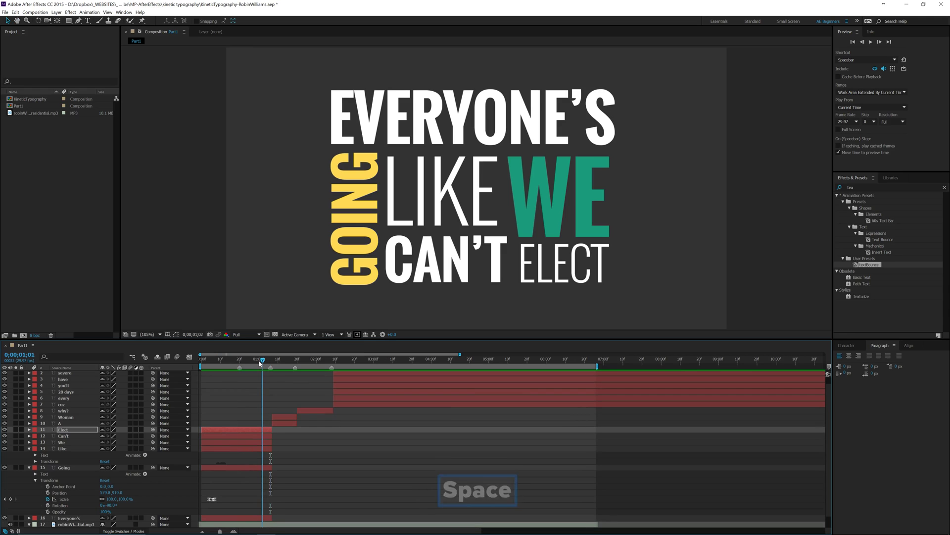
pyautogui.click(29, 431)
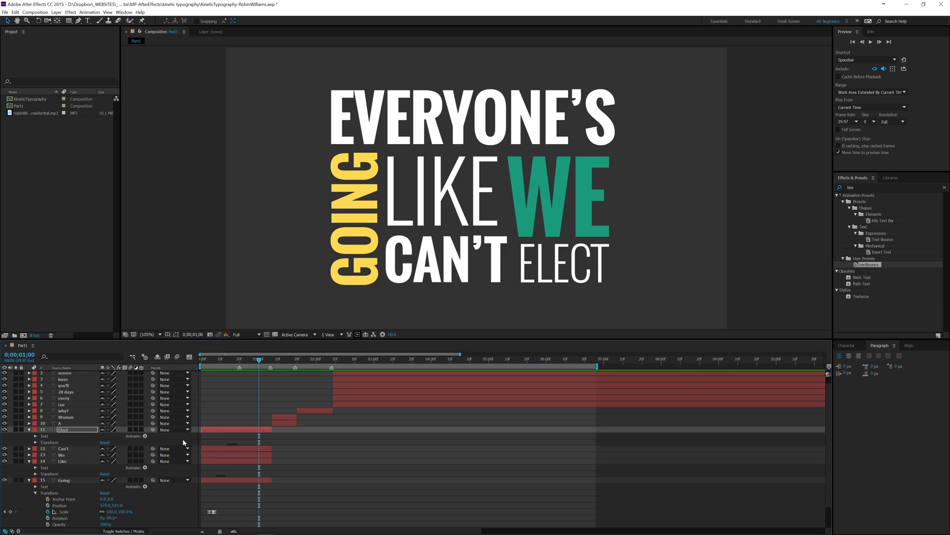
pyautogui.click(36, 442)
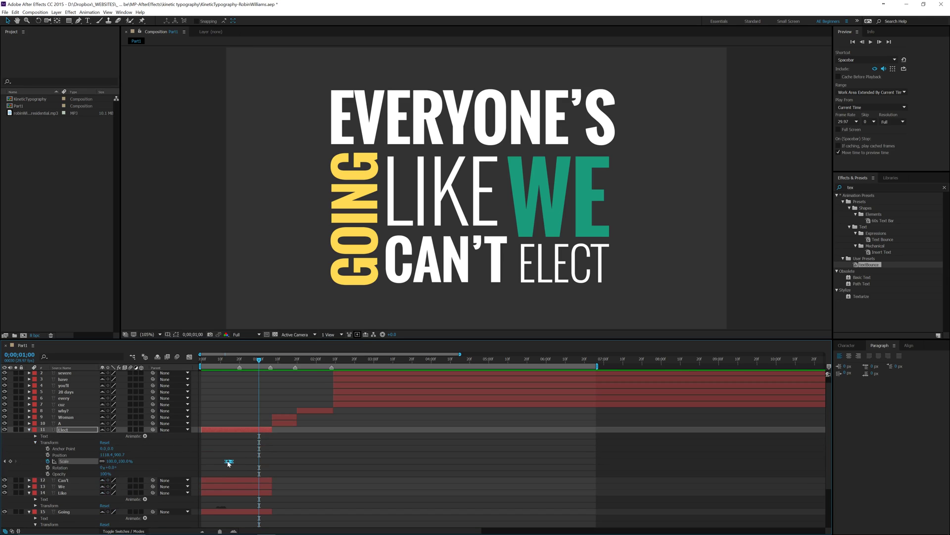
pyautogui.moveTo(228, 463); pyautogui.dragTo(258, 448)
pyautogui.moveTo(259, 360); pyautogui.dragTo(245, 359)
pyautogui.press('space')
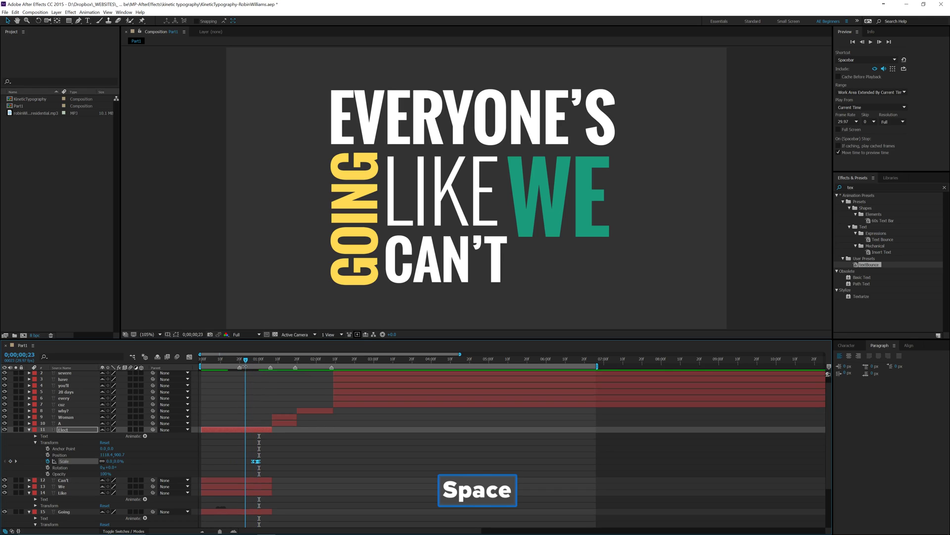
# Step: Shift the Scale keyframes of "Can't" so the last one lands at 0;00;00;27, and collapse the "Elect" layer
pyautogui.moveTo(273, 361); pyautogui.dragTo(253, 373)
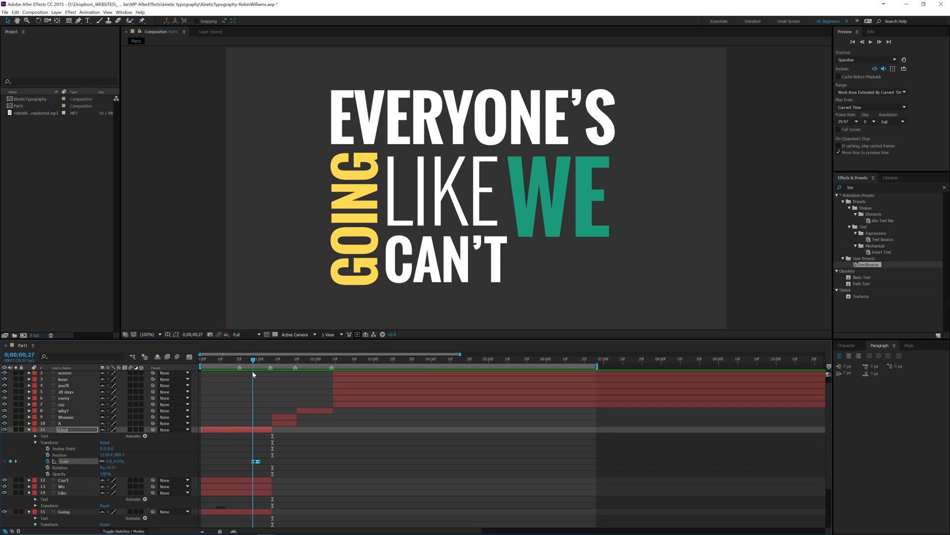
pyautogui.click(30, 430)
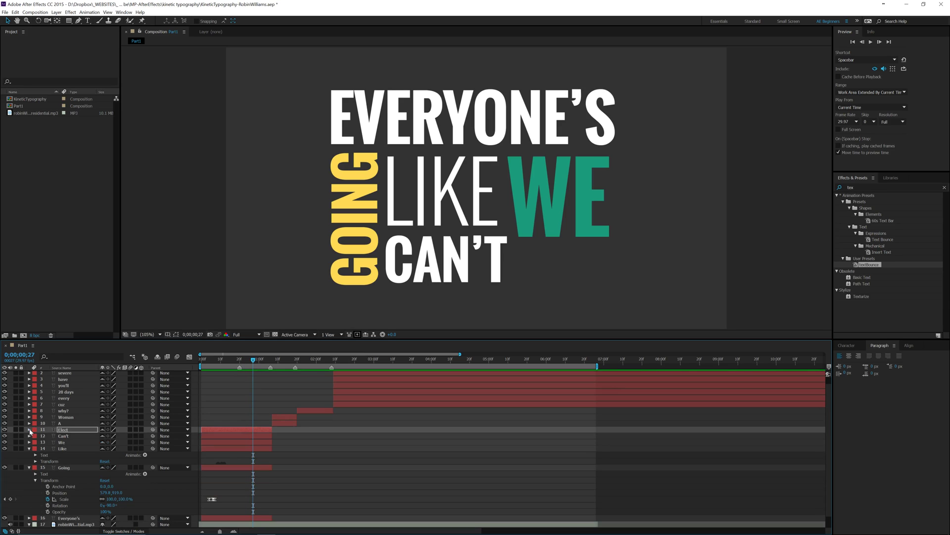
pyautogui.click(29, 436)
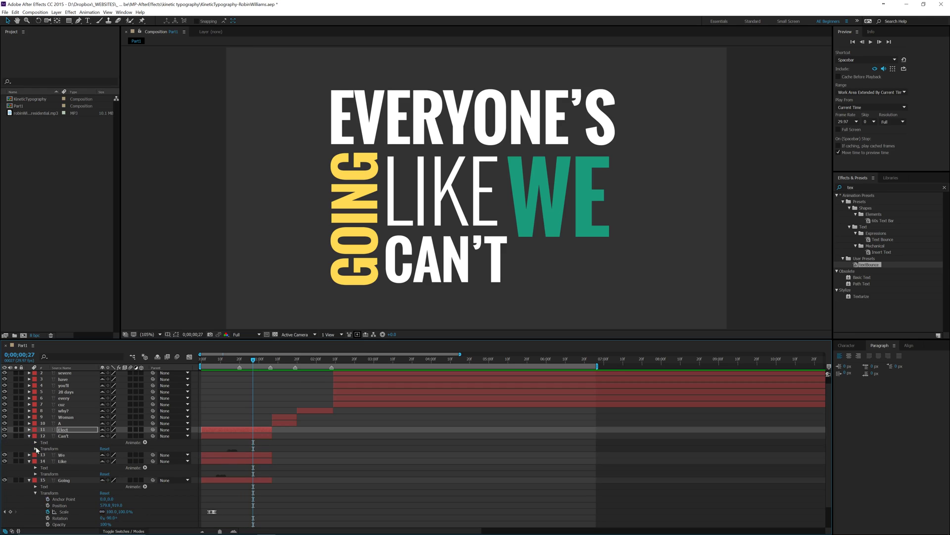
pyautogui.click(36, 449)
pyautogui.moveTo(214, 458); pyautogui.dragTo(253, 470)
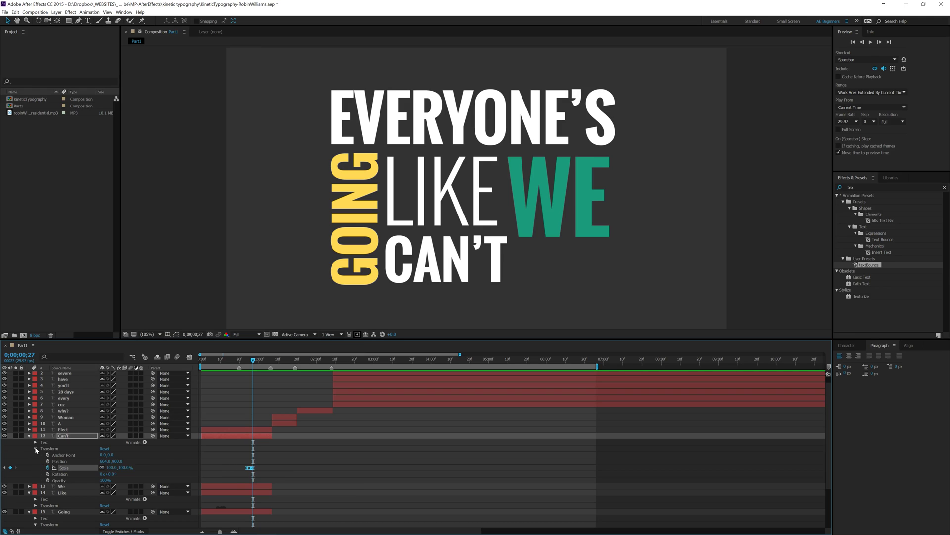
# Step: Toggle the display of only the keyframed properties of "Can't" and leave the layer collapsed
pyautogui.click(36, 448)
pyautogui.press('Return')
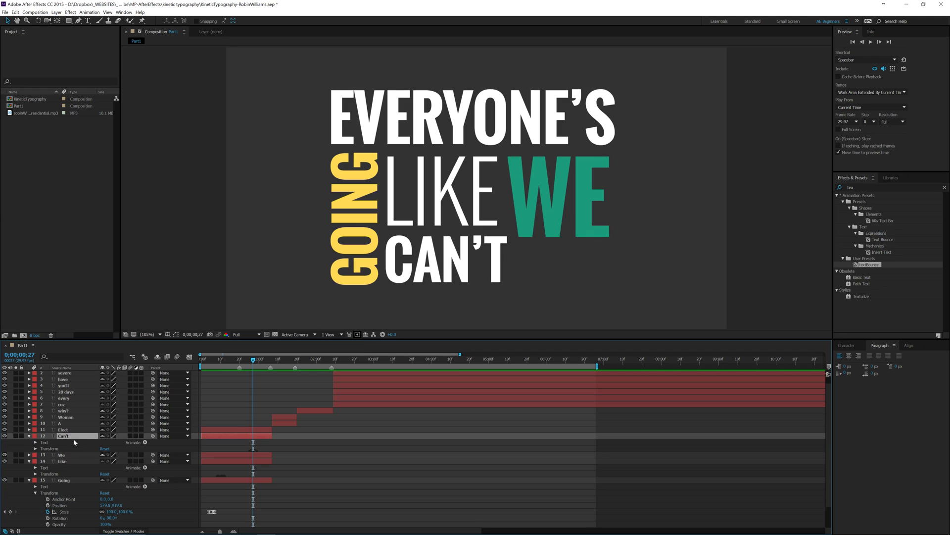
pyautogui.press('u')
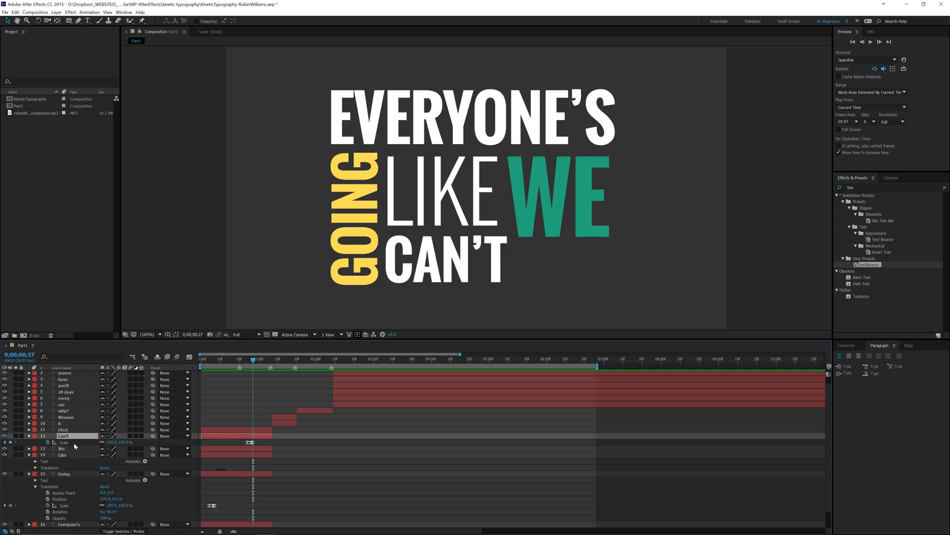
pyautogui.press('u')
pyautogui.press('u')
pyautogui.click(30, 436)
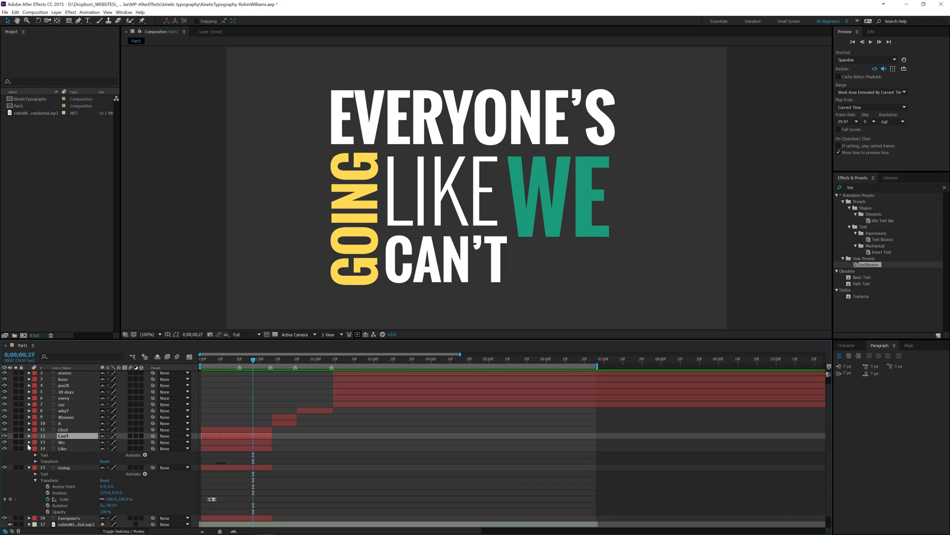
# Step: Expand the transform properties of "We", move its Scale keyframes to just past the 20f mark, and preview from the first frame
pyautogui.click(29, 442)
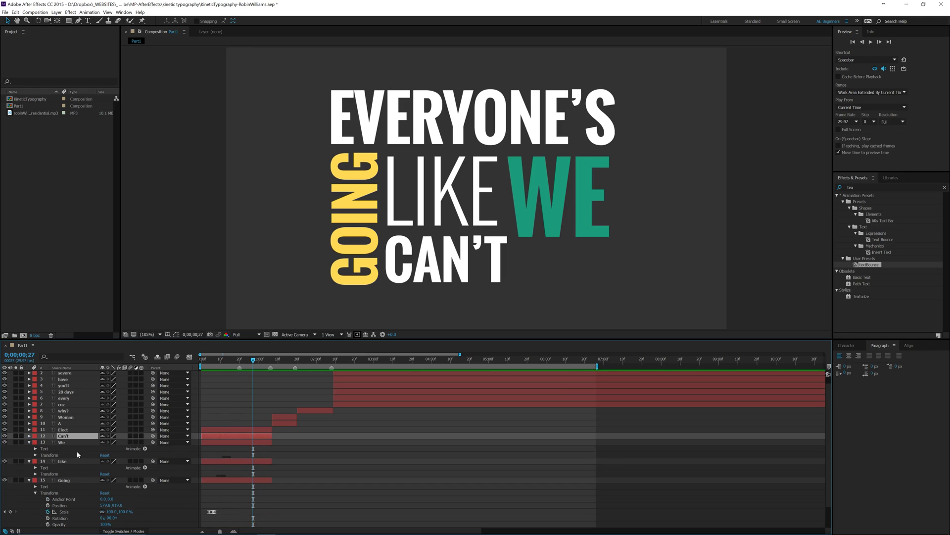
pyautogui.click(36, 454)
pyautogui.click(223, 473)
pyautogui.moveTo(224, 476); pyautogui.dragTo(245, 476)
pyautogui.moveTo(253, 360); pyautogui.dragTo(201, 360)
pyautogui.press('space')
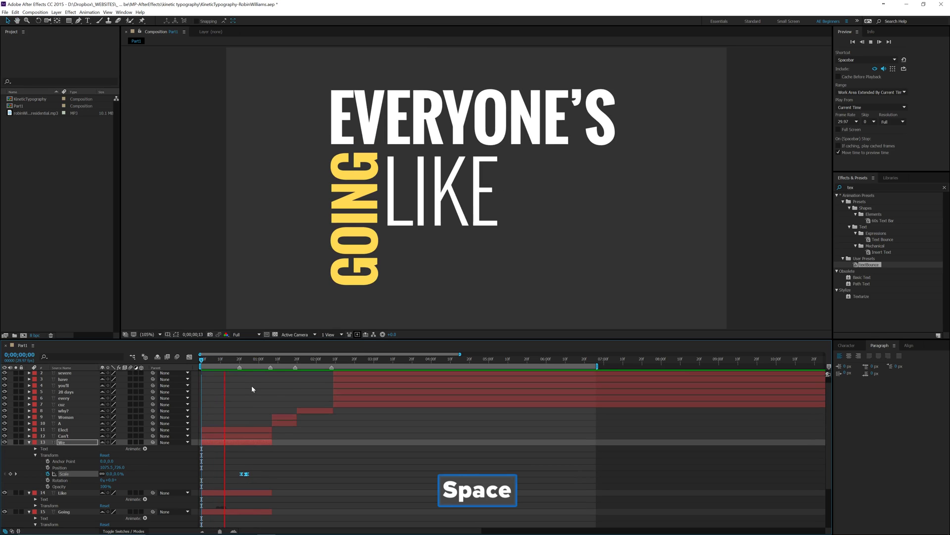
pyautogui.press('space')
# Step: Shift the Scale keyframes of "We" earlier to start just after 0;00;00;15, preview the timing, and collapse the layer
pyautogui.moveTo(286, 359); pyautogui.dragTo(231, 367)
pyautogui.press('space')
pyautogui.click(248, 360)
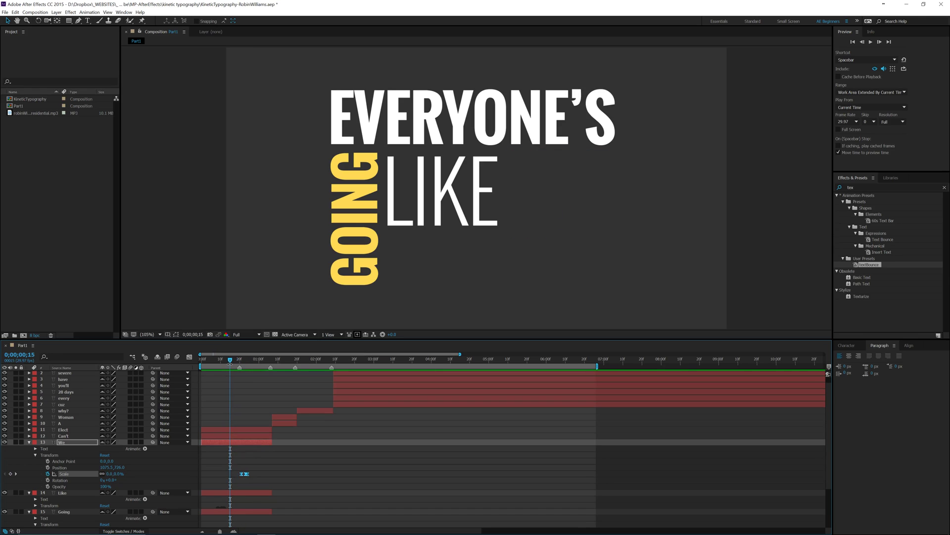
pyautogui.click(240, 477)
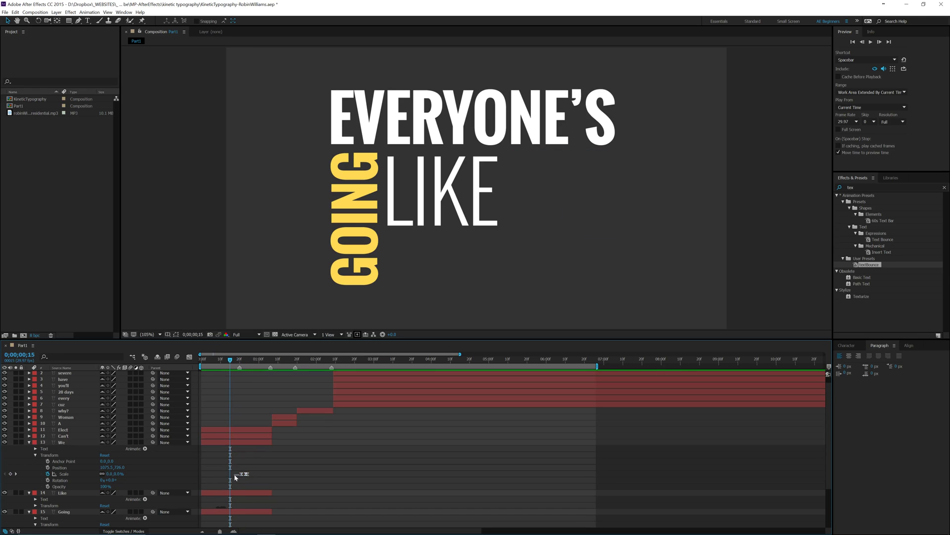
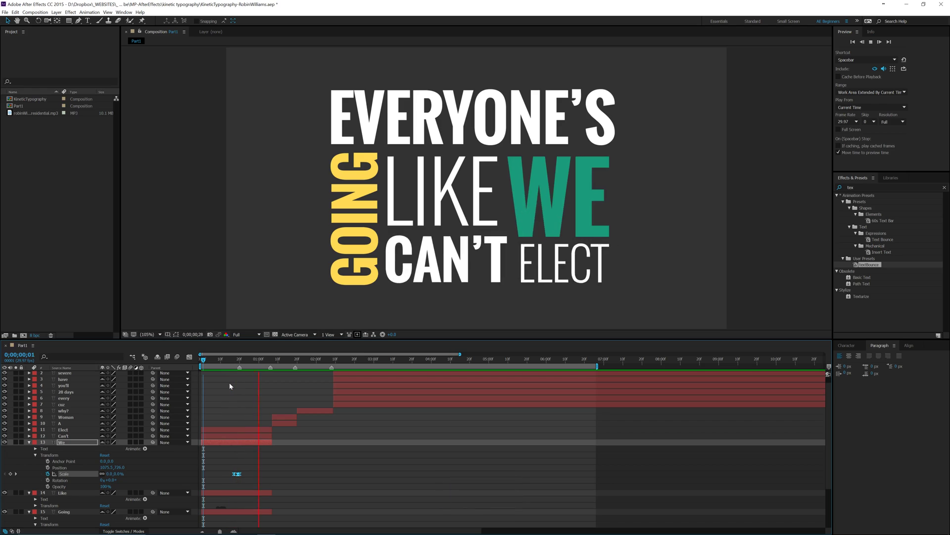
pyautogui.press('space')
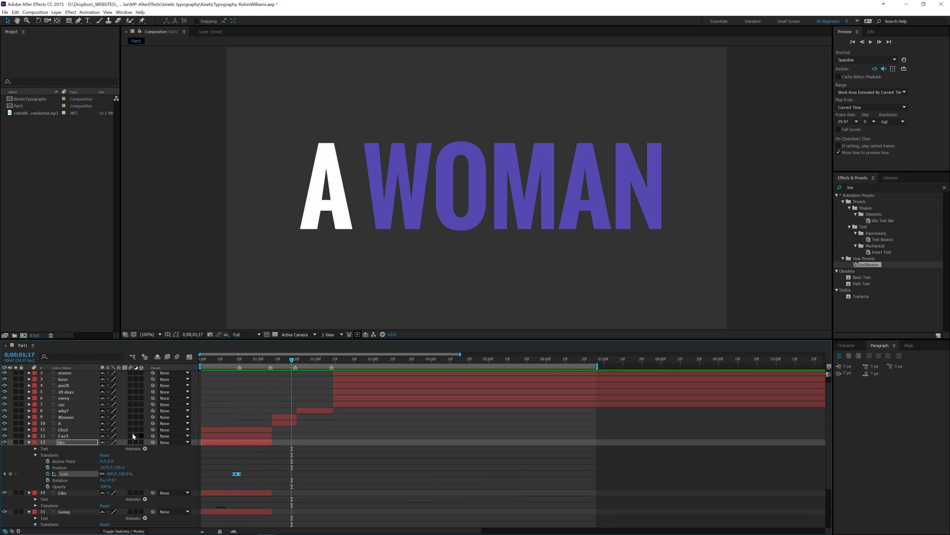
pyautogui.click(29, 442)
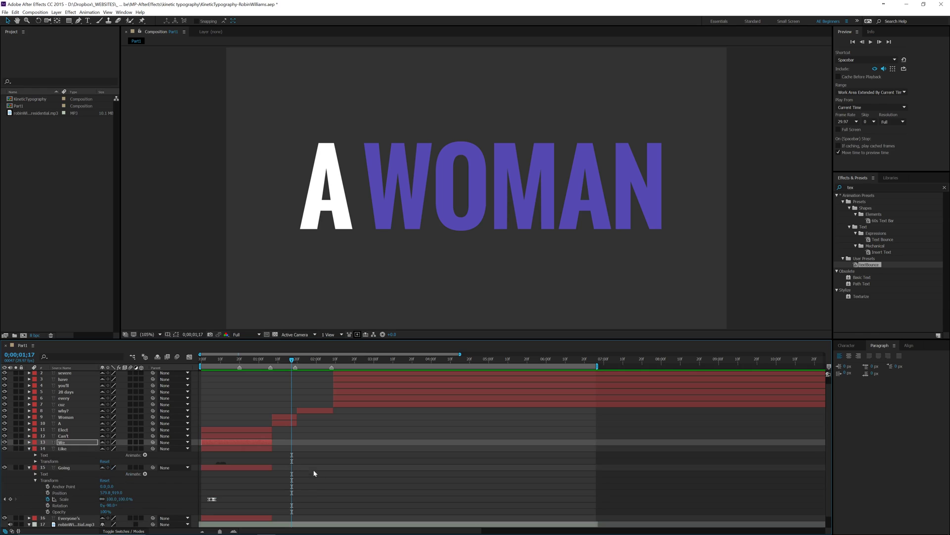
# Step: Collapse the expanded properties of all layers in Part1 and clear the selection
pyautogui.click(70, 397)
pyautogui.hotkey('ctrl', 'a')
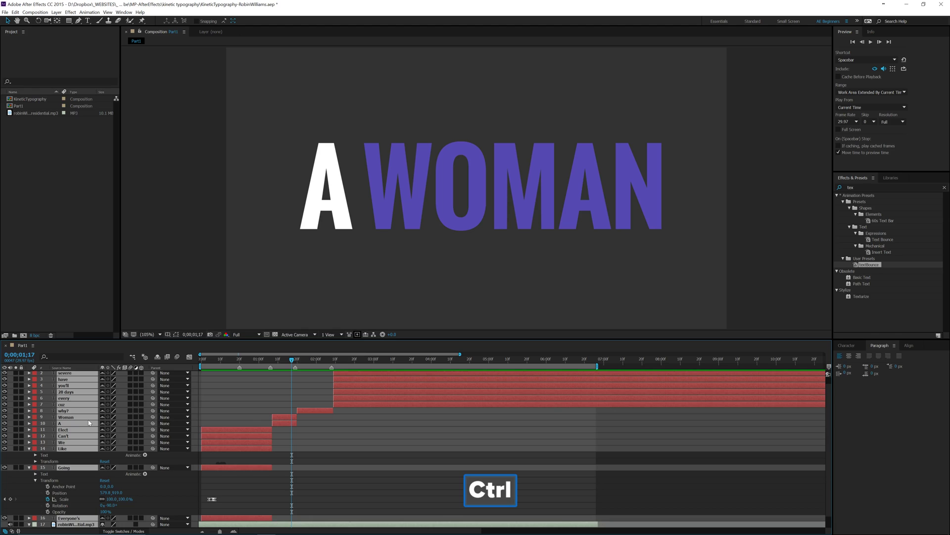
pyautogui.hotkey('ctrl', 'u')
pyautogui.hotkey('ctrl', 'u')
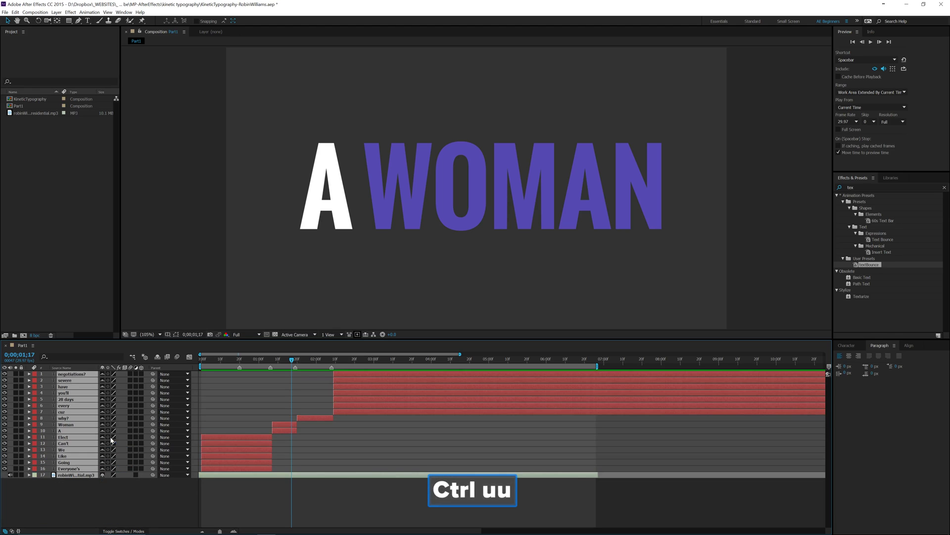
pyautogui.click(122, 501)
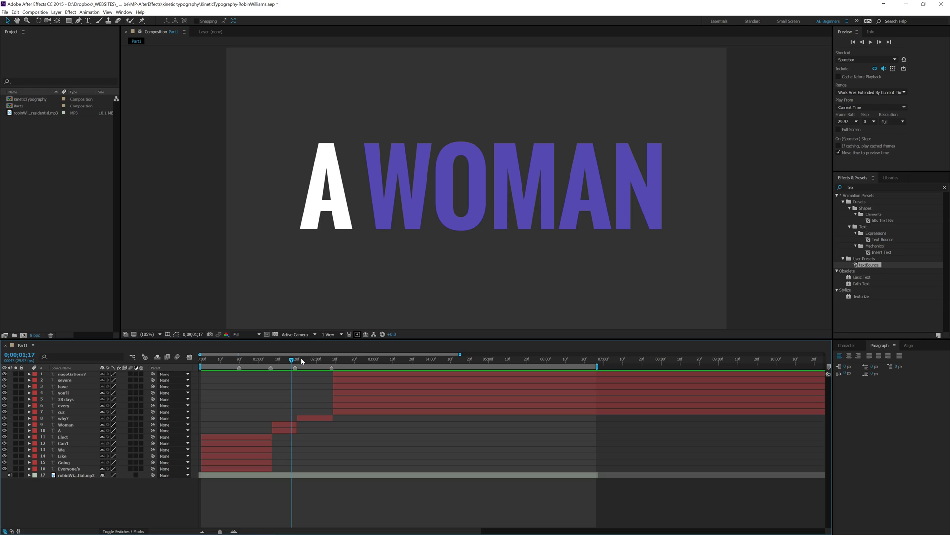
# Step: Preview from 0;00;01;07 and apply the textBounce preset to the "A" layer at that time
pyautogui.moveTo(292, 359); pyautogui.dragTo(274, 366)
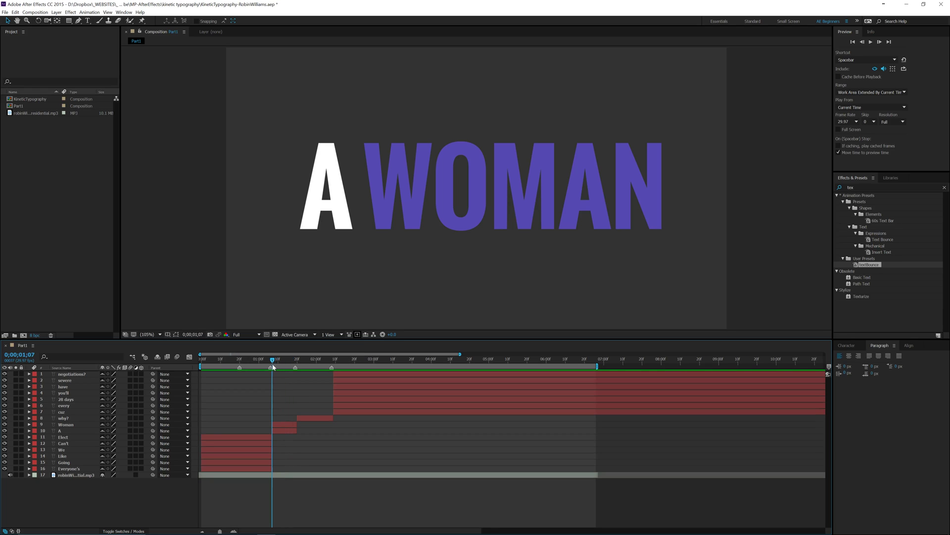
pyautogui.press('space')
pyautogui.press('space')
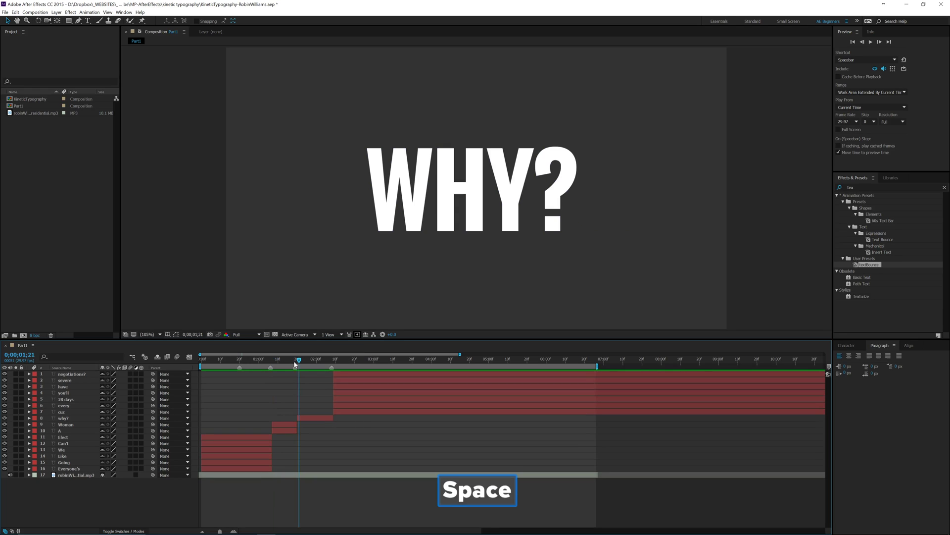
pyautogui.click(61, 431)
pyautogui.moveTo(862, 265); pyautogui.dragTo(76, 431)
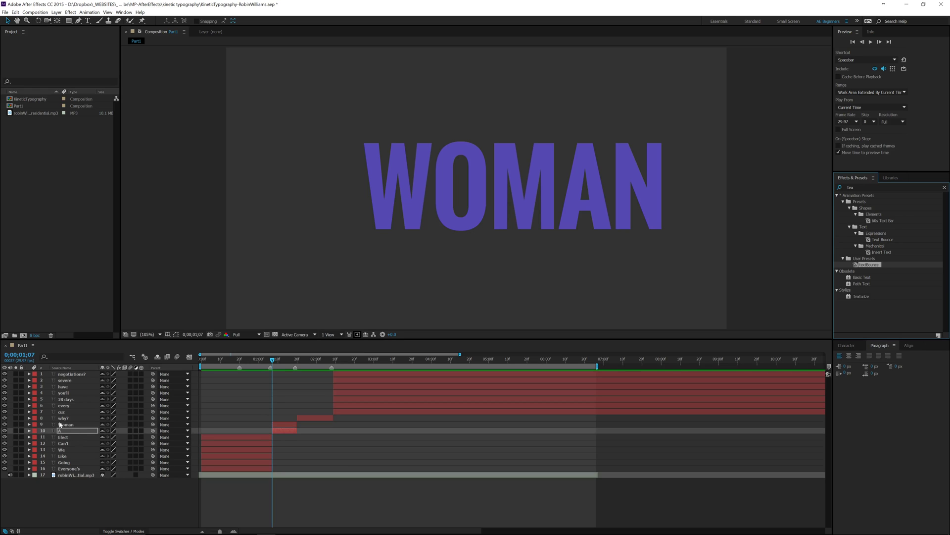
# Step: Apply the textBounce preset to "Woman" at 0;00;01;07, preview it, and move the current time to 0;00;01;12
pyautogui.keyDown('shift'); pyautogui.click(64, 425); pyautogui.keyUp('shift')
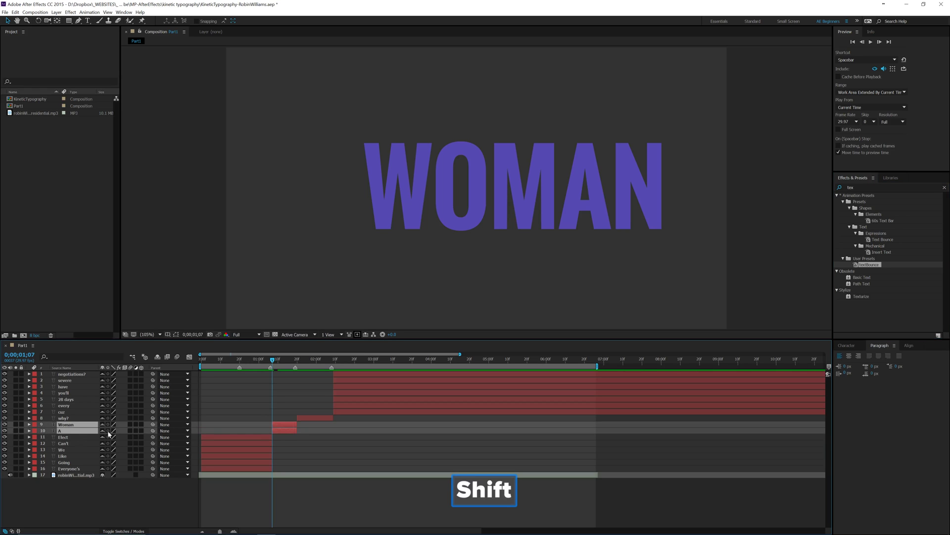
pyautogui.moveTo(869, 265); pyautogui.dragTo(67, 426)
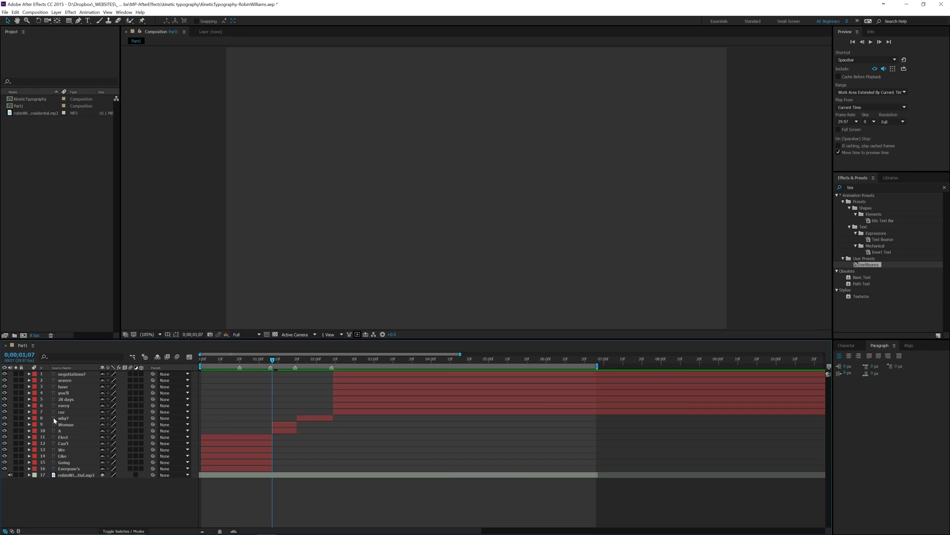
pyautogui.press('space')
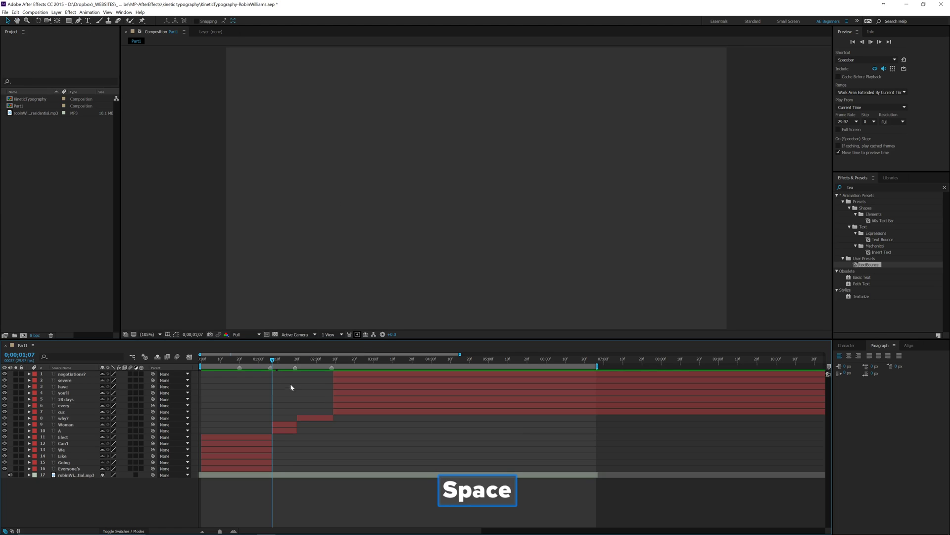
pyautogui.press('space')
pyautogui.moveTo(299, 361); pyautogui.dragTo(283, 361)
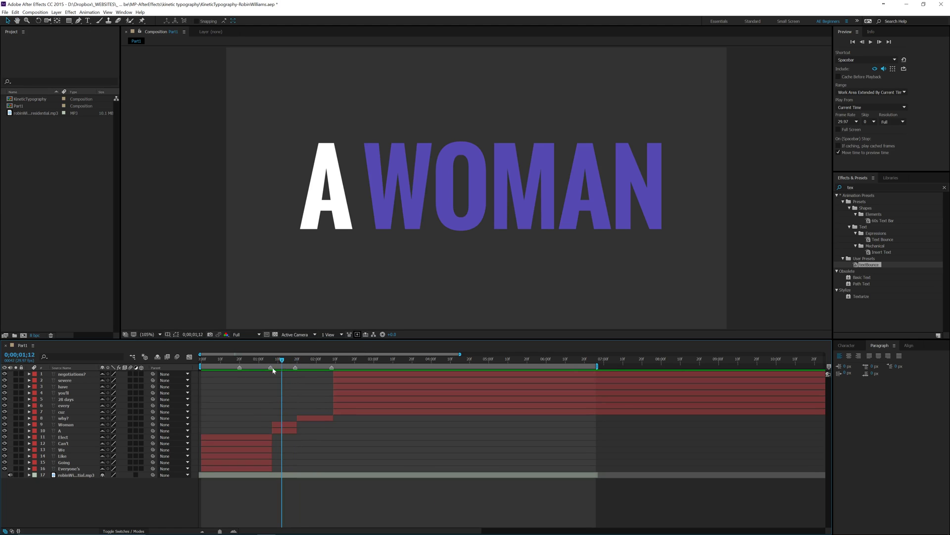
# Step: Reveal the Scale keyframes of "Woman", shift them a few frames later, and preview from 0;00;01;04
pyautogui.click(59, 426)
pyautogui.press('u')
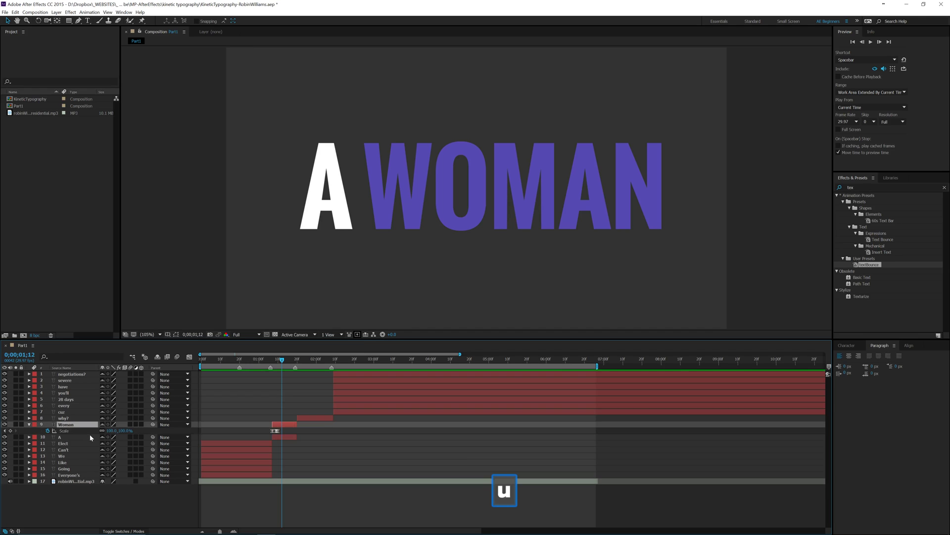
pyautogui.click(278, 431)
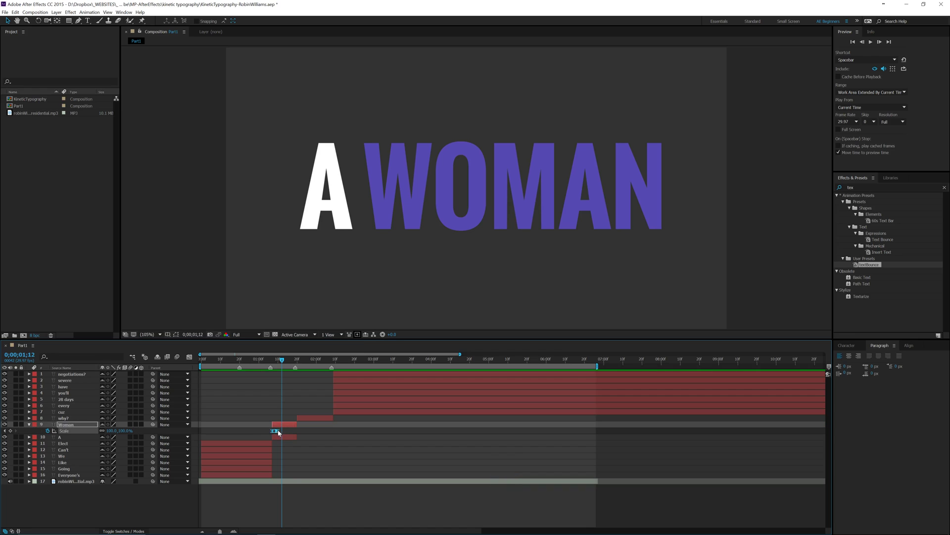
pyautogui.moveTo(278, 430); pyautogui.dragTo(286, 430)
pyautogui.click(267, 359)
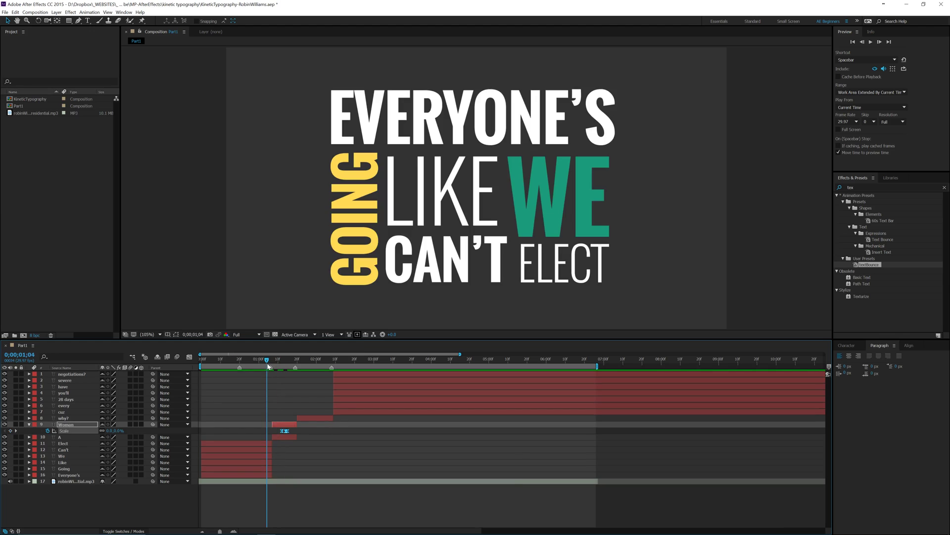
pyautogui.press('space')
pyautogui.press('space')
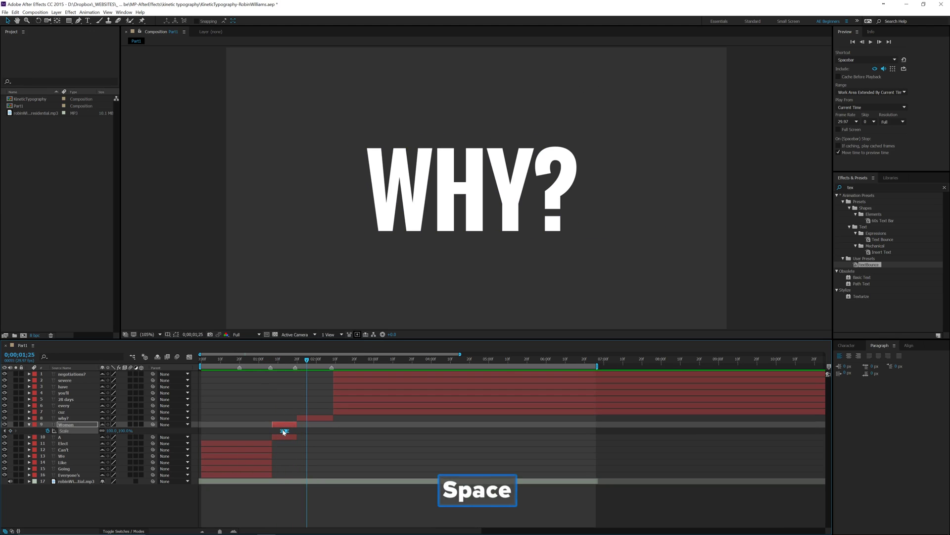
# Step: Apply the textBounce preset to "why?" at 0;00;01;21 and reveal its Scale keyframes
pyautogui.moveTo(307, 361)
pyautogui.mouseDown()
pyautogui.moveTo(270, 371)
pyautogui.moveTo(298, 365)
pyautogui.mouseUp()
pyautogui.press('space')
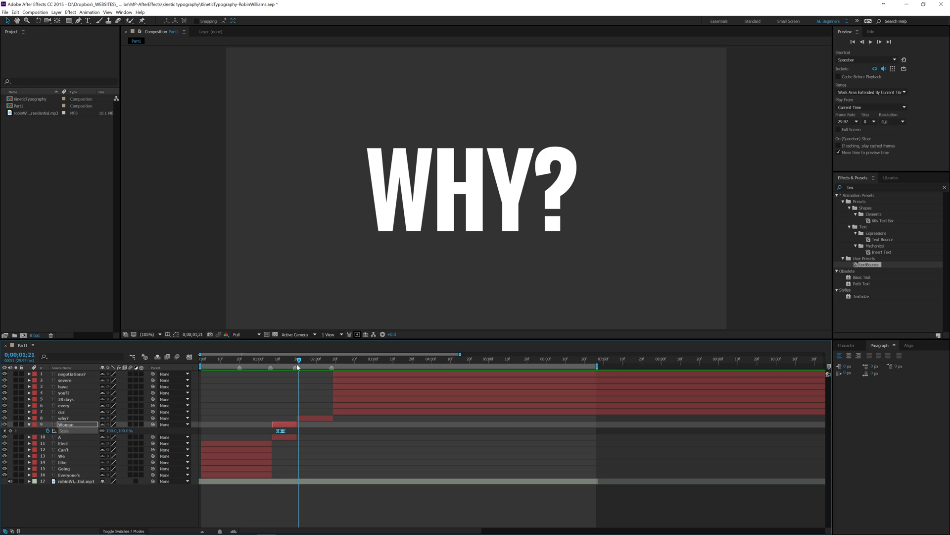
pyautogui.moveTo(874, 266); pyautogui.dragTo(69, 419)
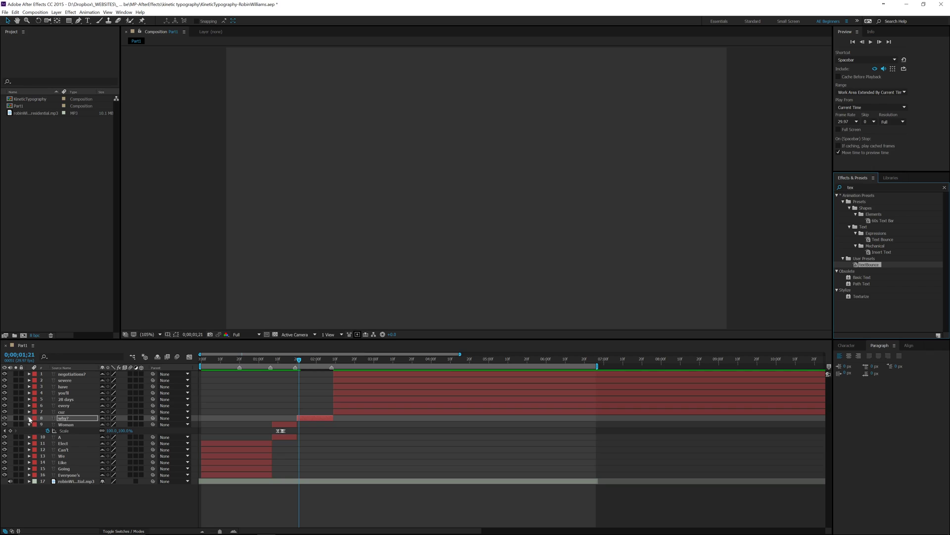
pyautogui.press('u')
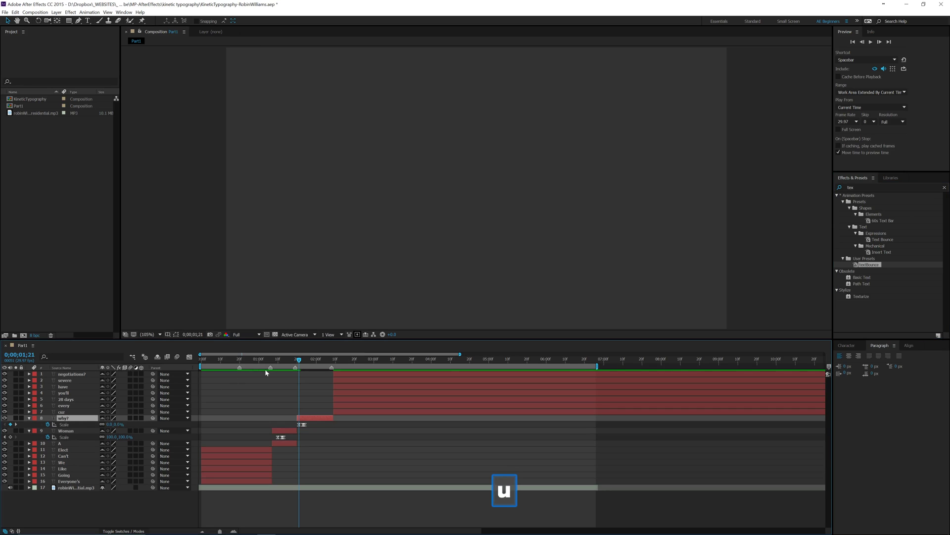
pyautogui.click(315, 421)
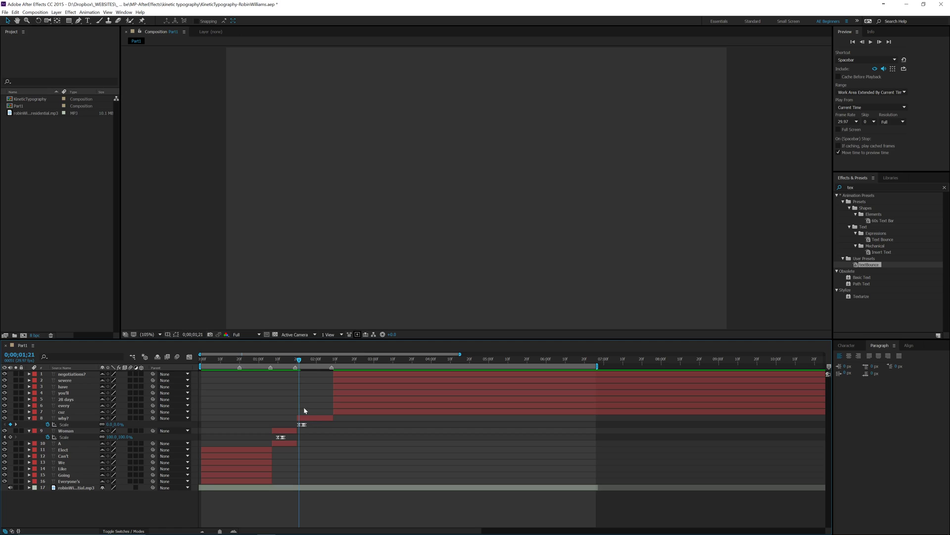
# Step: Preview the "A Woman" and "why?" bounces from 0;00;01;07, then replay the whole animation from the first frame
pyautogui.moveTo(299, 364); pyautogui.dragTo(272, 366)
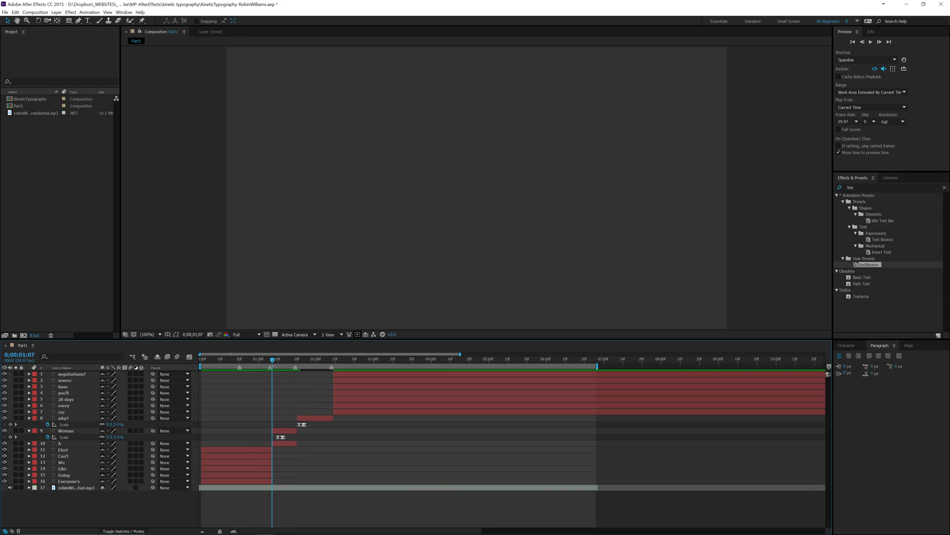
pyautogui.press('space')
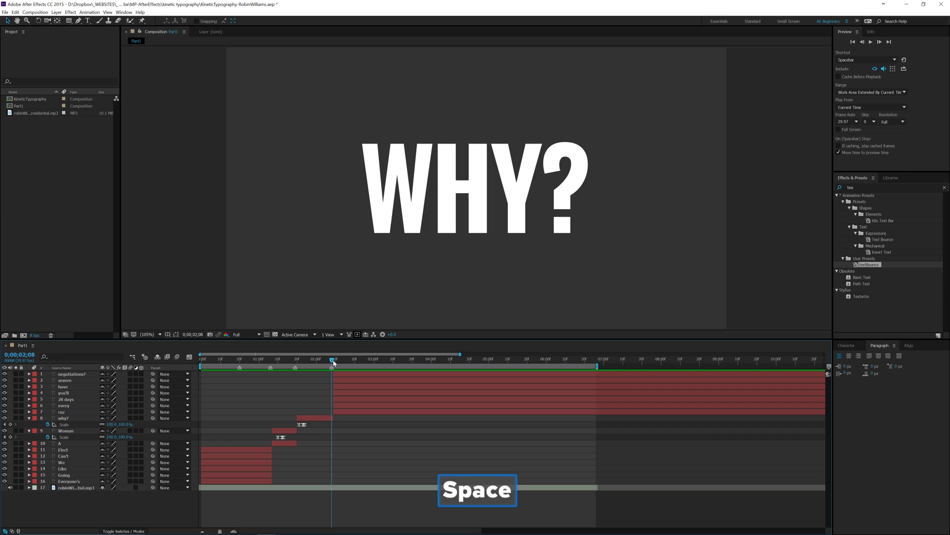
pyautogui.click(267, 376)
pyautogui.press('space')
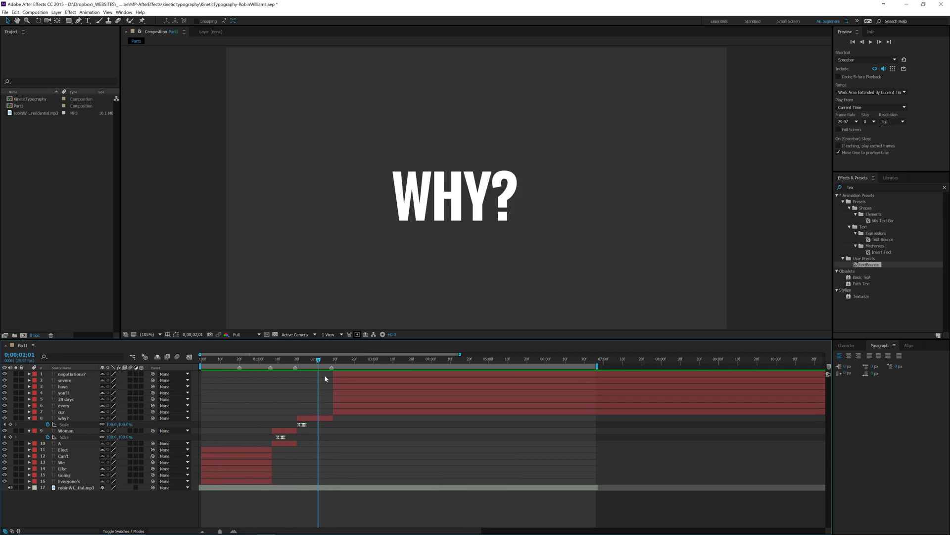
pyautogui.press('Home')
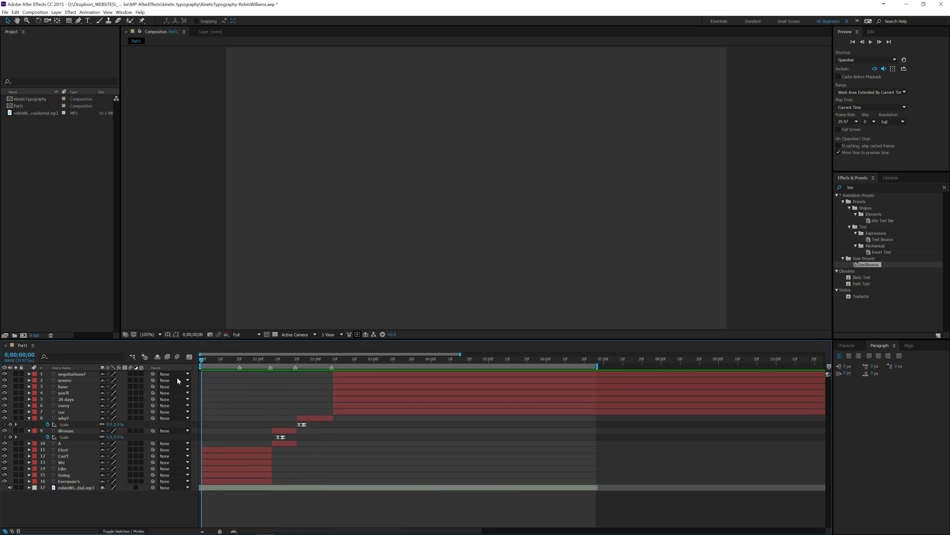
pyautogui.press('space')
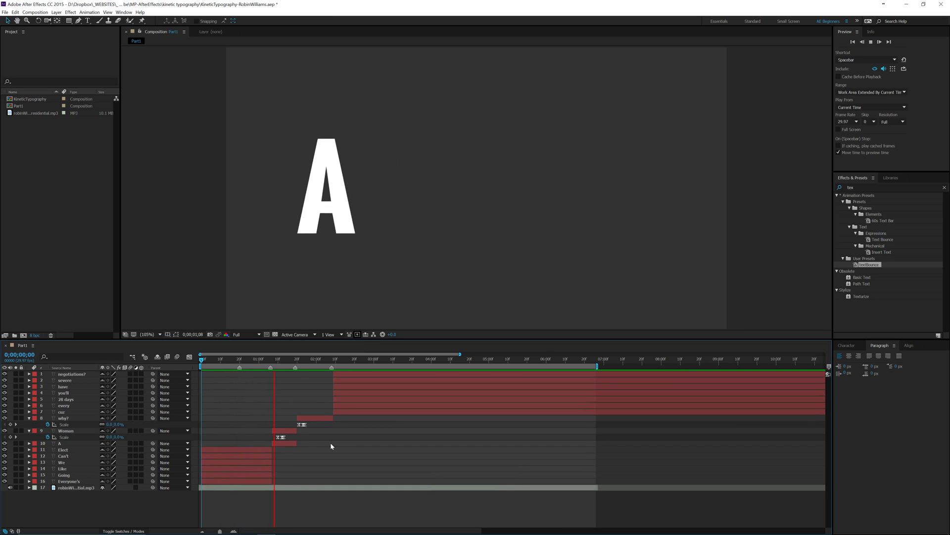
pyautogui.press('space')
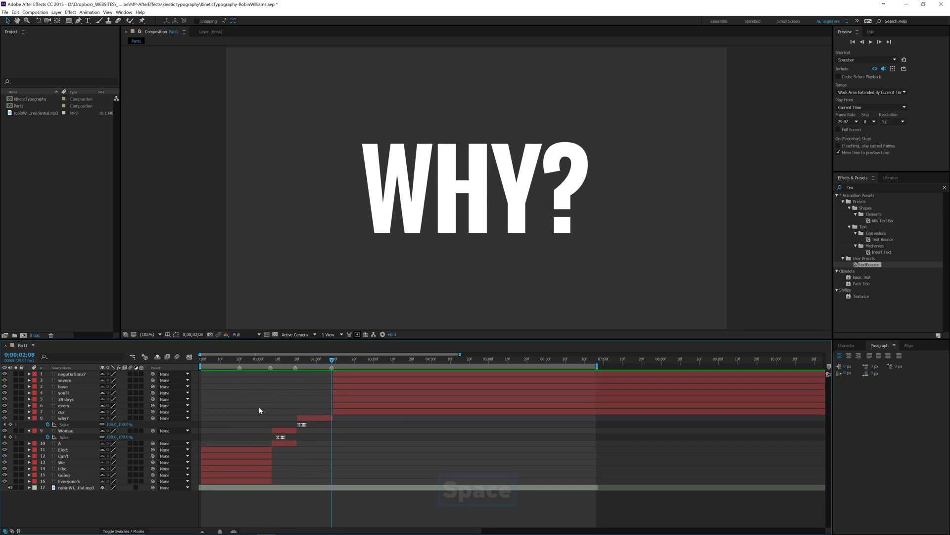
# Step: Preview the "cuz every 28 days" section from 0;00;02;08 and place the current time at 0;00;04;27
pyautogui.moveTo(331, 362)
pyautogui.mouseDown()
pyautogui.moveTo(317, 364)
pyautogui.moveTo(331, 367)
pyautogui.mouseUp()
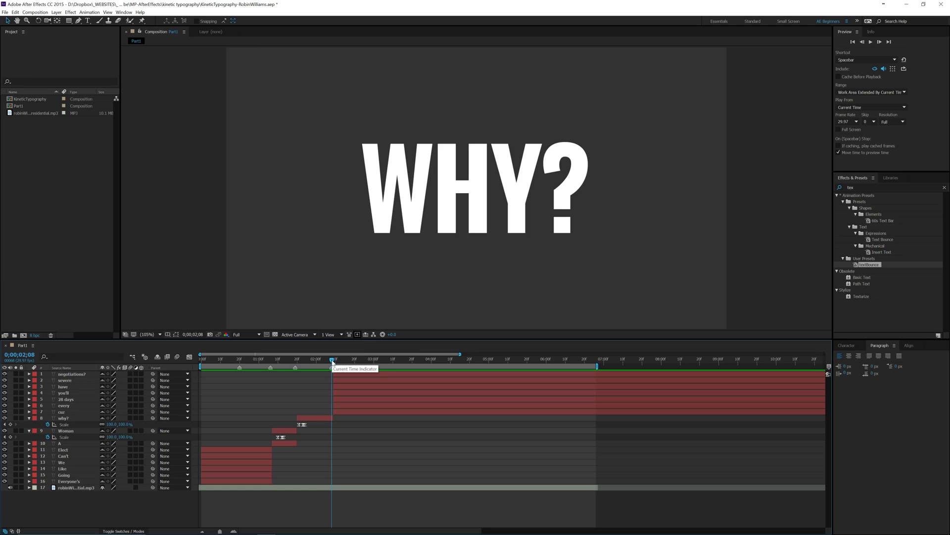
pyautogui.moveTo(332, 362); pyautogui.dragTo(332, 362)
pyautogui.press('space')
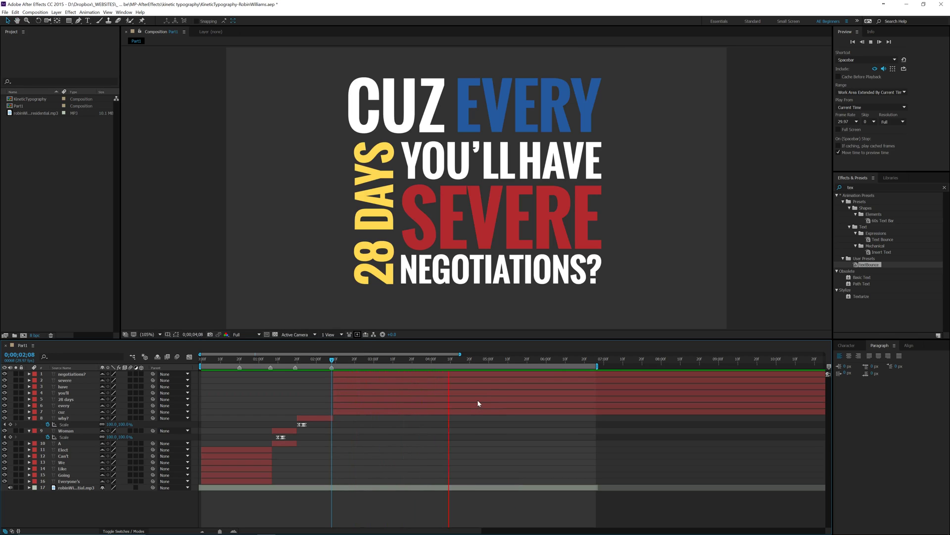
pyautogui.press('space')
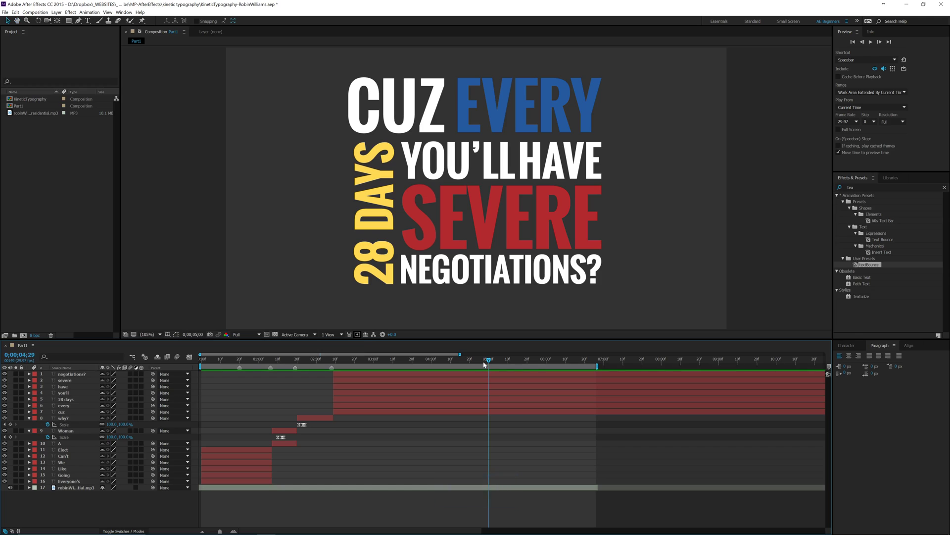
pyautogui.moveTo(485, 364); pyautogui.dragTo(483, 366)
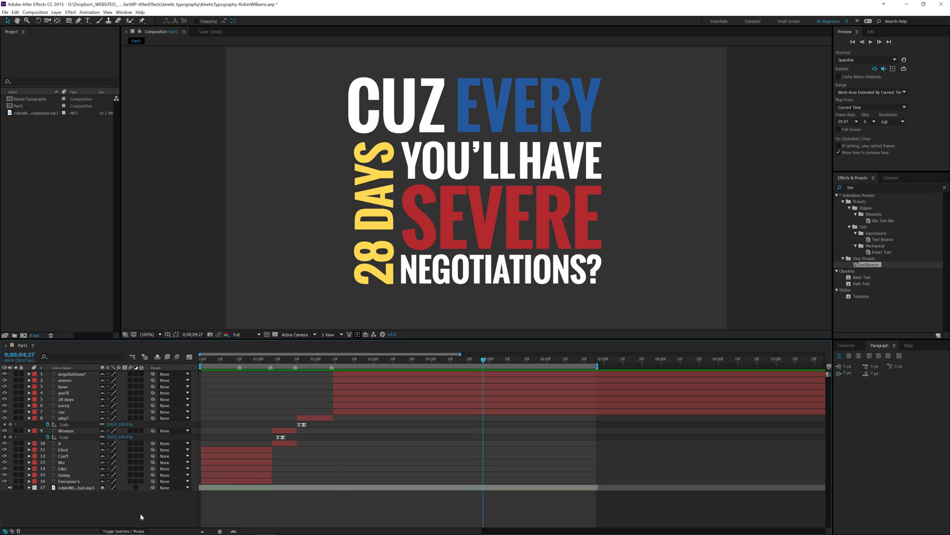
# Step: Add a composition marker at 0;00;04;27 and replay the audio from shortly before it
pyautogui.press('KP_Multiply')
pyautogui.click(445, 359)
pyautogui.press('space')
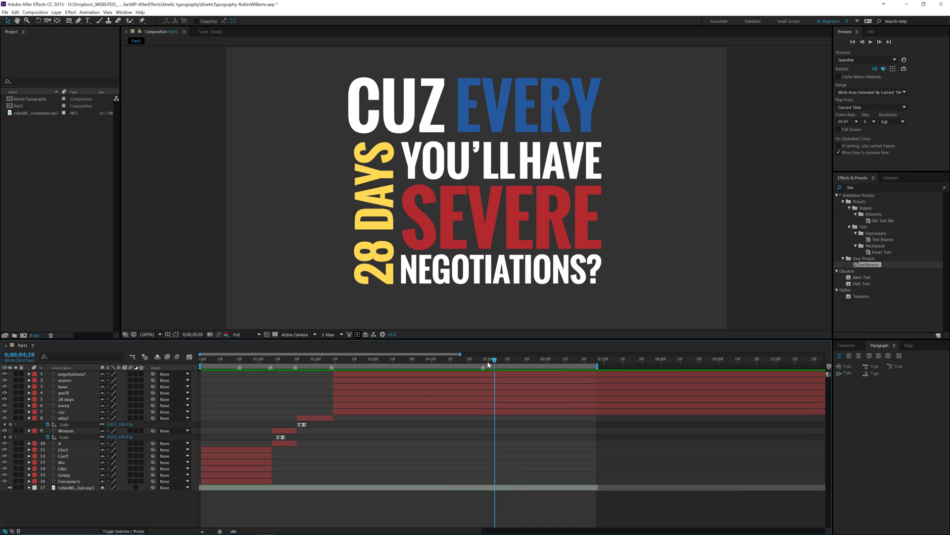
# Step: Preview from 0;00;02;20 and add composition markers at 0;00;02;20 and 0;00;02;28
pyautogui.click(485, 362)
pyautogui.moveTo(485, 366); pyautogui.dragTo(353, 365)
pyautogui.press('space')
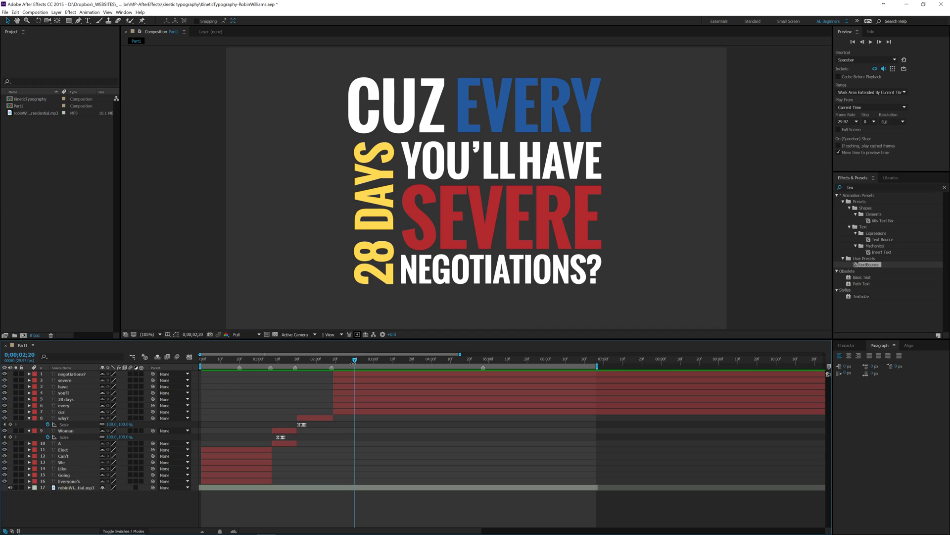
pyautogui.press('KP_Multiply')
pyautogui.press('space')
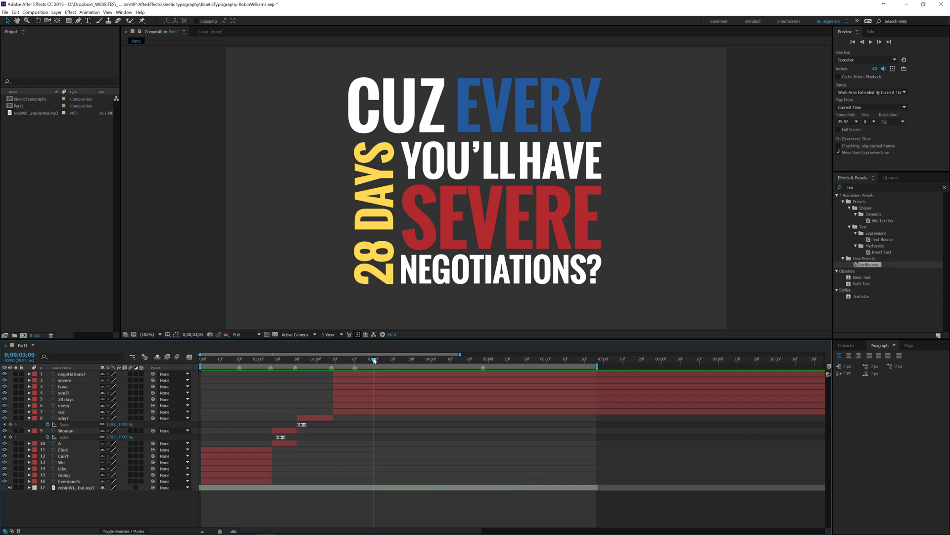
pyautogui.moveTo(374, 361); pyautogui.dragTo(369, 360)
pyautogui.press('KP_Multiply')
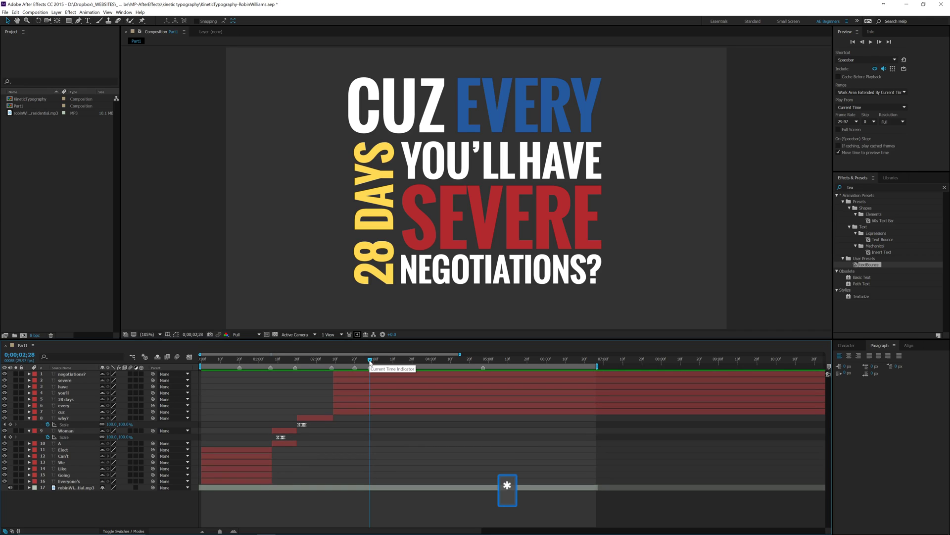
# Step: Listen onward from 0;00;02;29 and add composition markers at 0;00;03;15, 0;00;03;22 and 0;00;03;28
pyautogui.moveTo(370, 361)
pyautogui.mouseDown()
pyautogui.moveTo(380, 364)
pyautogui.moveTo(372, 366)
pyautogui.mouseUp()
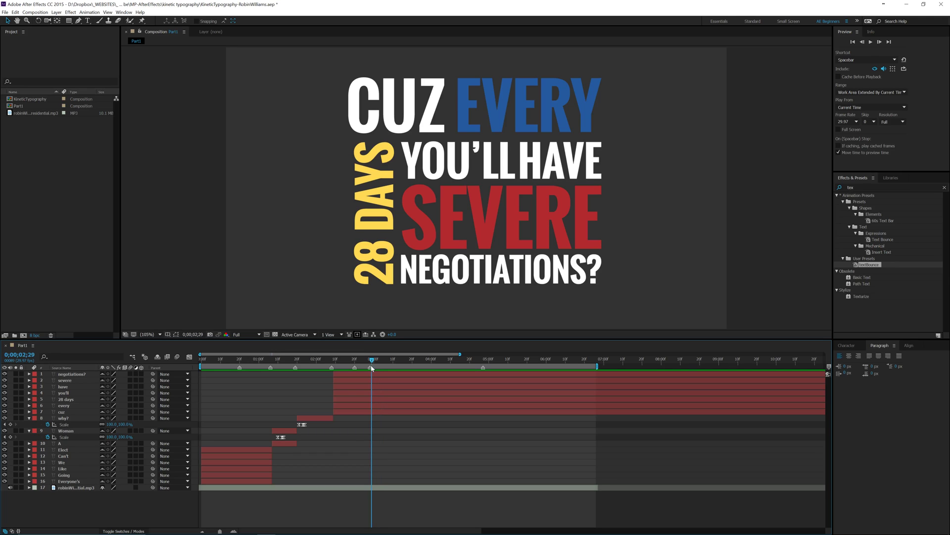
pyautogui.press('space')
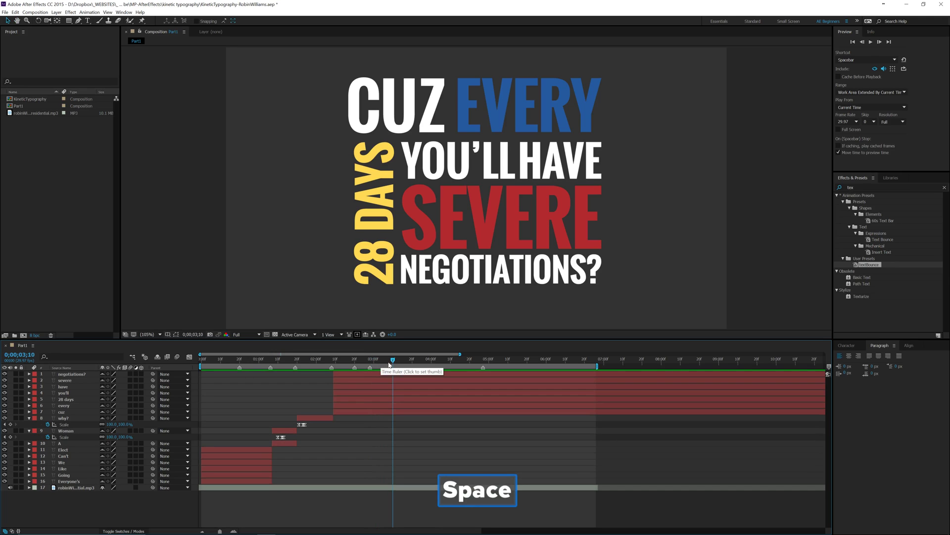
pyautogui.click(403, 363)
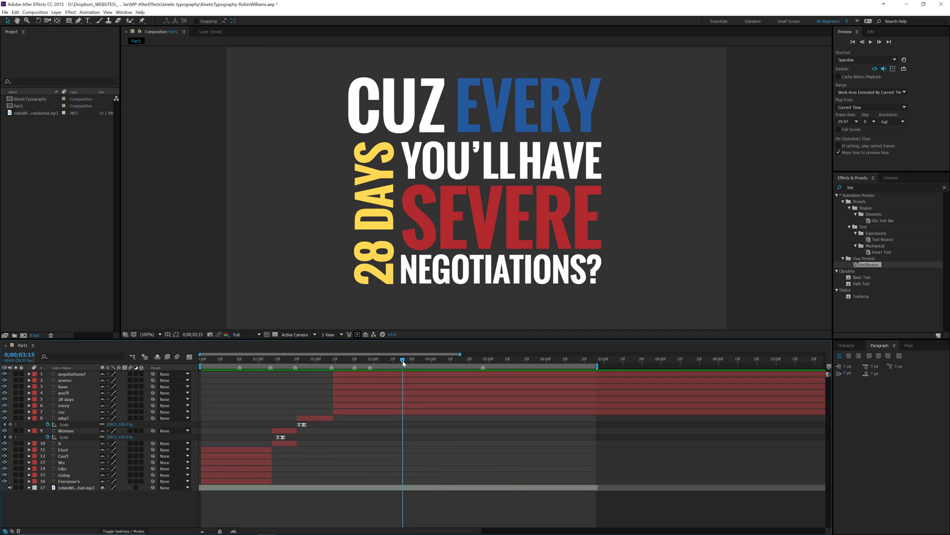
pyautogui.press('space')
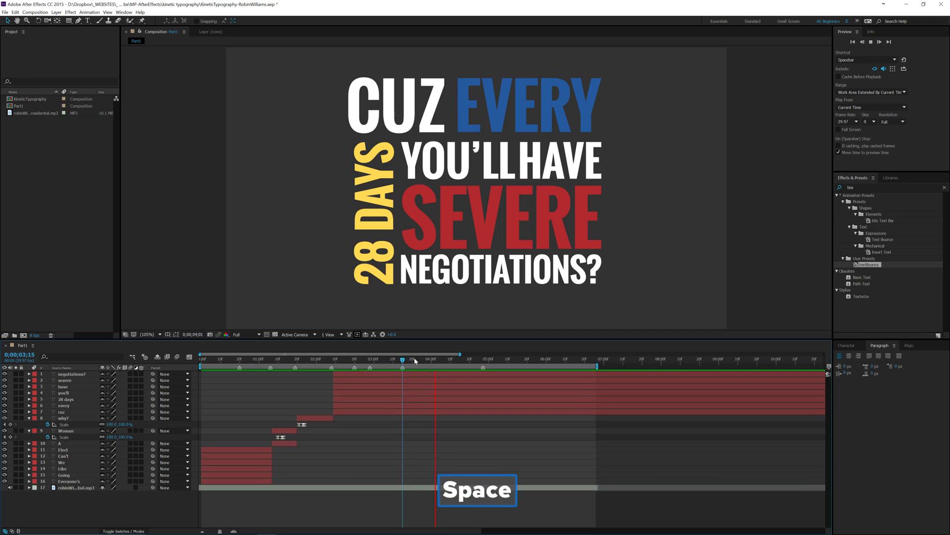
pyautogui.click(415, 361)
pyautogui.press('space')
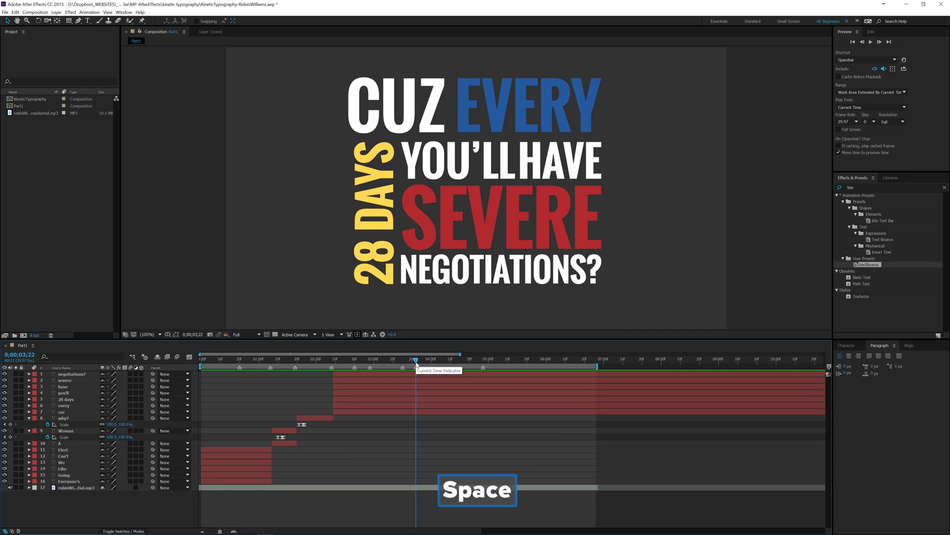
pyautogui.click(428, 363)
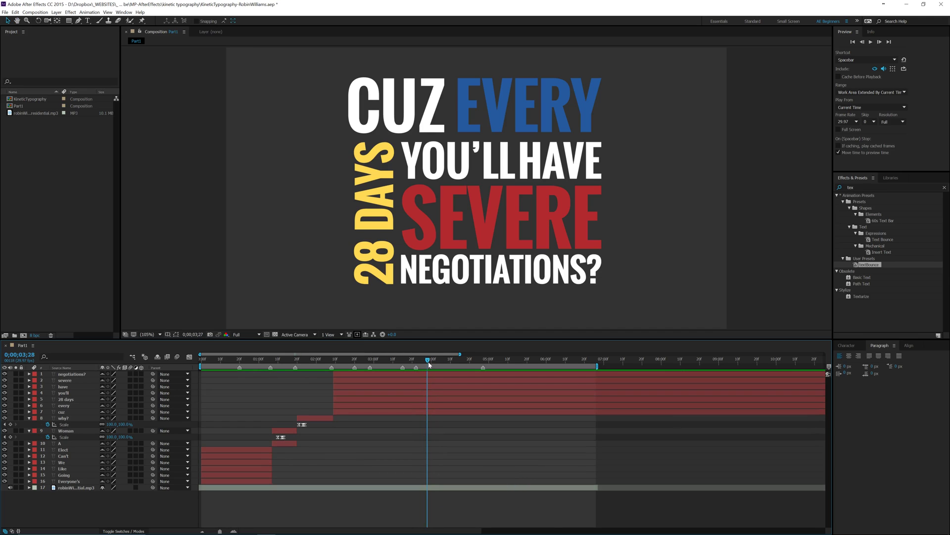
pyautogui.press('KP_Multiply')
# Step: Preview from 0;00;02;08 and apply the textBounce preset to the "cuz" layer at 0;00;02;10
pyautogui.moveTo(355, 360); pyautogui.dragTo(332, 364)
pyautogui.press('space')
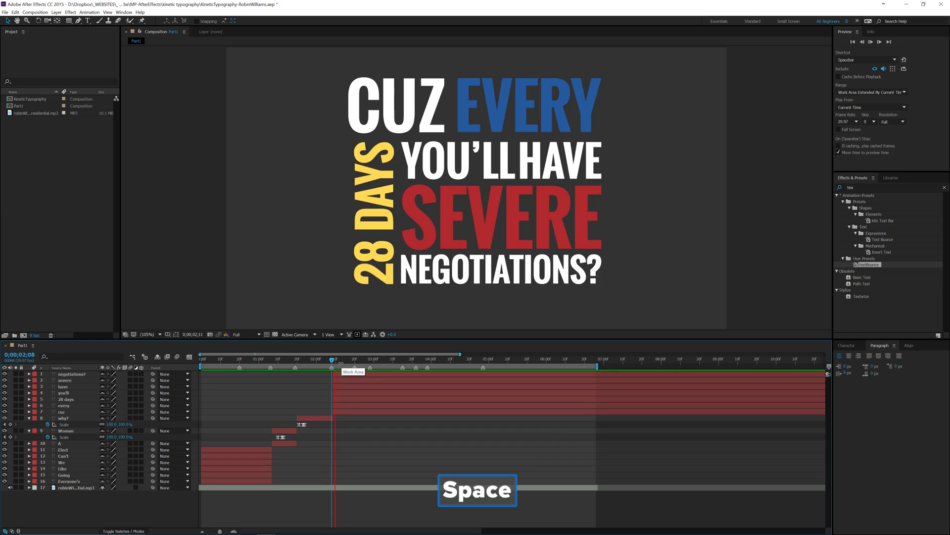
pyautogui.moveTo(332, 361); pyautogui.dragTo(336, 361)
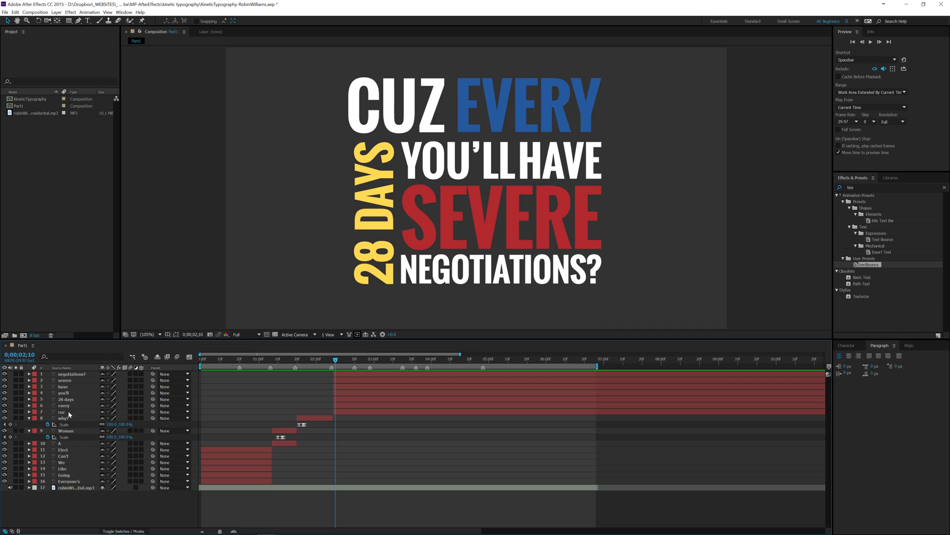
pyautogui.moveTo(868, 264); pyautogui.dragTo(238, 407)
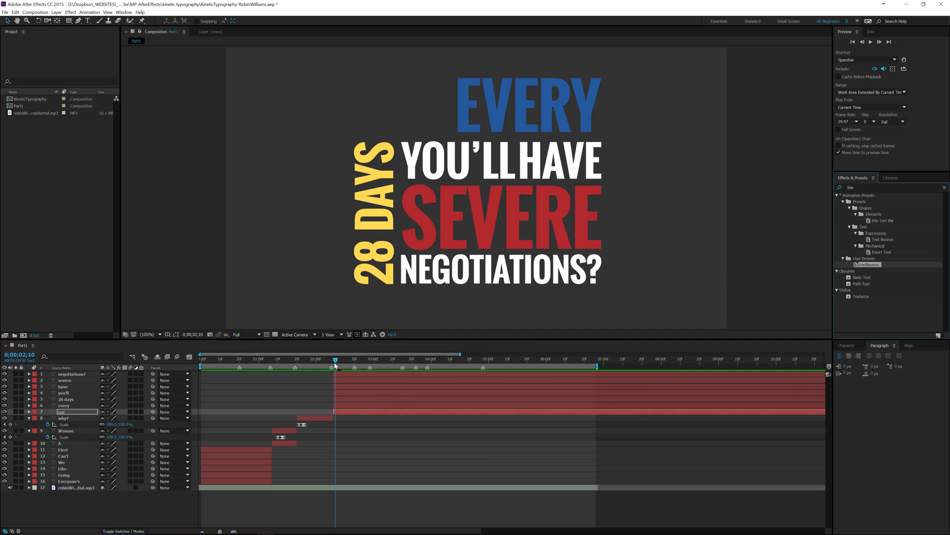
# Step: Apply the textBounce preset to "every" at 0;00;02;20 and to "28 days" at 0;00;02;28
pyautogui.moveTo(340, 361); pyautogui.dragTo(354, 361)
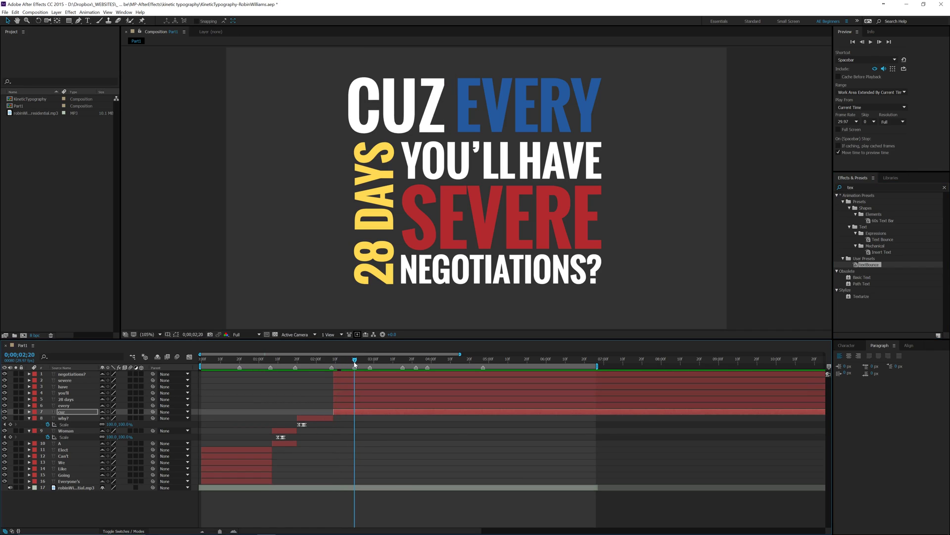
pyautogui.moveTo(870, 269); pyautogui.dragTo(354, 405)
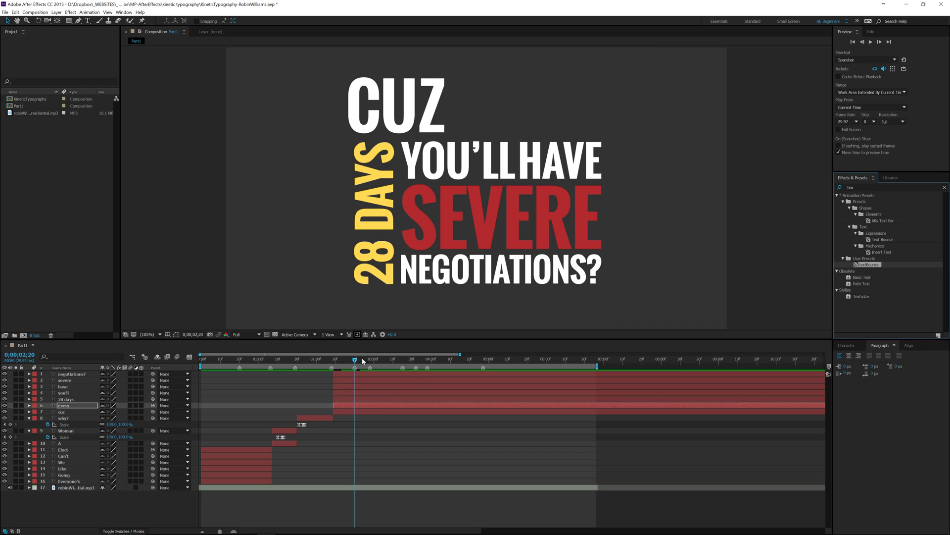
pyautogui.press('space')
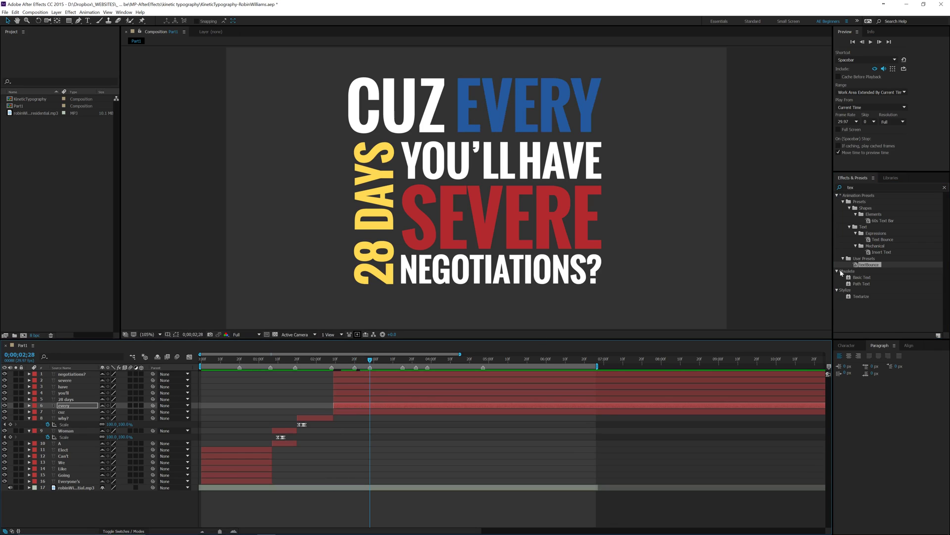
pyautogui.moveTo(869, 265); pyautogui.dragTo(372, 399)
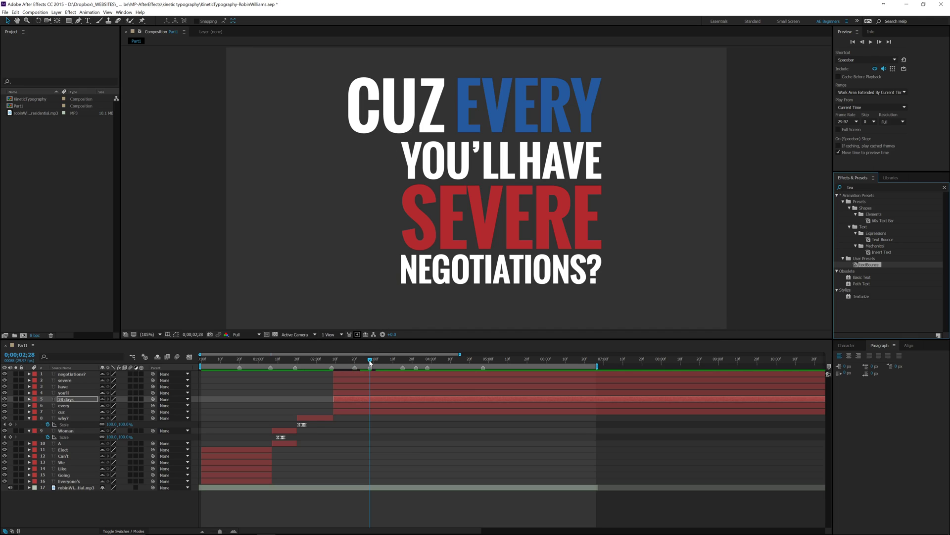
# Step: Apply the textBounce preset to "you'll" at 0;00;03;15, "have" at 0;00;03;22, "severe" at 0;00;03;28 and "negotiations?" at 0;00;04;27
pyautogui.moveTo(370, 363); pyautogui.dragTo(403, 363)
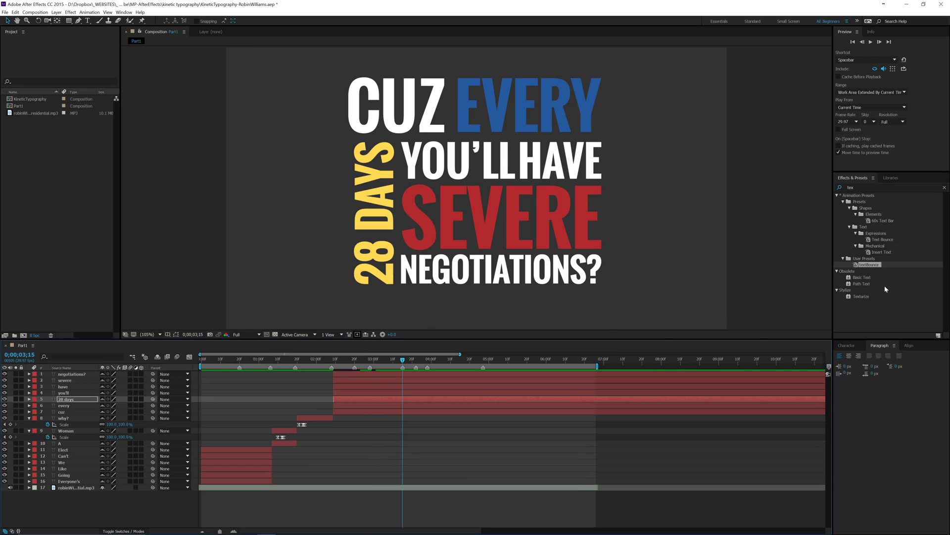
pyautogui.moveTo(864, 266); pyautogui.dragTo(402, 394)
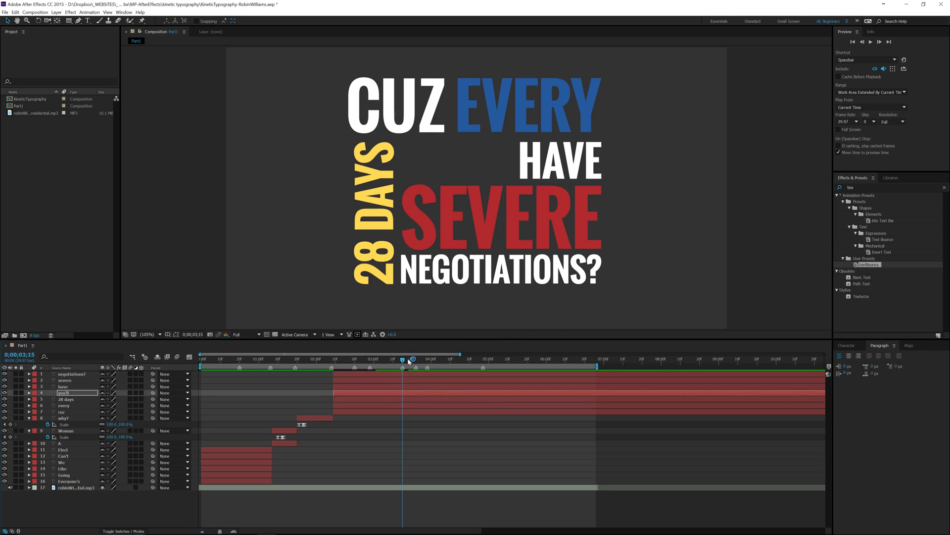
pyautogui.moveTo(402, 359); pyautogui.dragTo(416, 360)
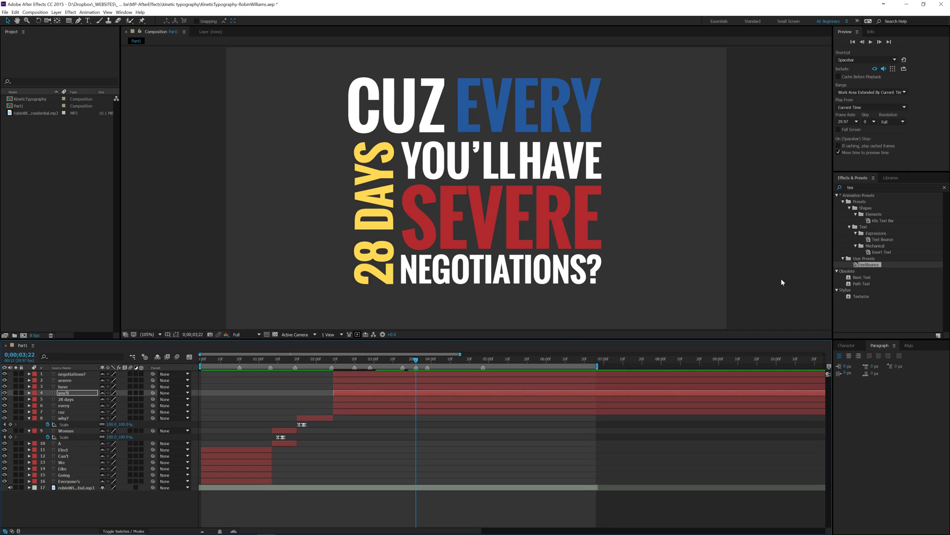
pyautogui.moveTo(869, 264); pyautogui.dragTo(426, 360)
pyautogui.moveTo(865, 269); pyautogui.dragTo(483, 360)
pyautogui.moveTo(860, 268); pyautogui.dragTo(484, 375)
# Step: Preview the bounces of the "cuz every 28 days" section from 0;00;02;09 to check their timing against the audio
pyautogui.moveTo(484, 376); pyautogui.dragTo(334, 362)
pyautogui.press('space')
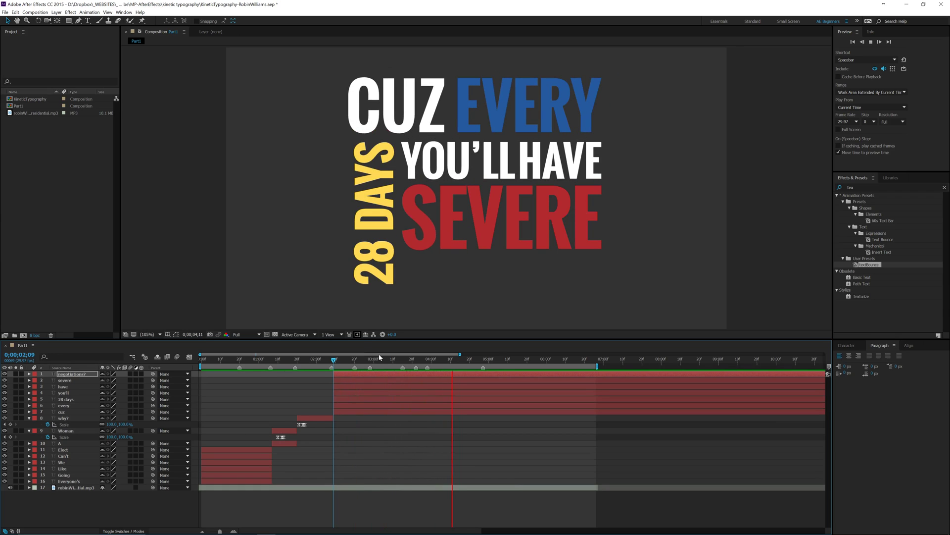
pyautogui.press('space')
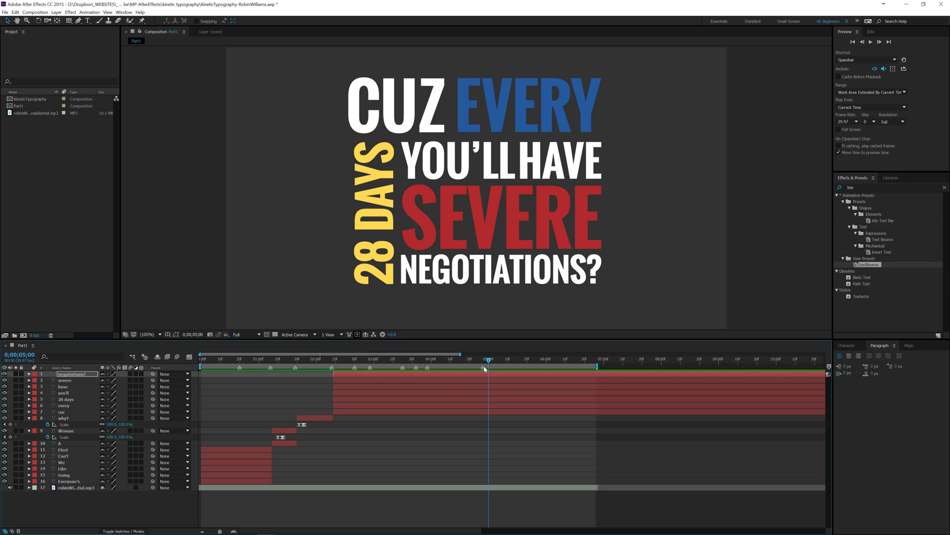
# Step: Reveal the Scale keyframes of "negotiations?" and move them earlier to start at about 0;00;04;12
pyautogui.moveTo(489, 360); pyautogui.dragTo(468, 360)
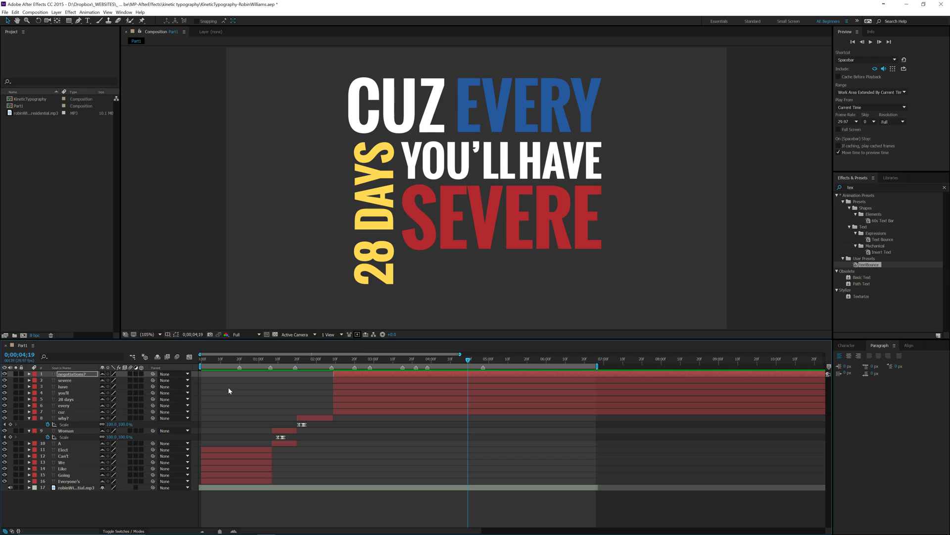
pyautogui.click(29, 374)
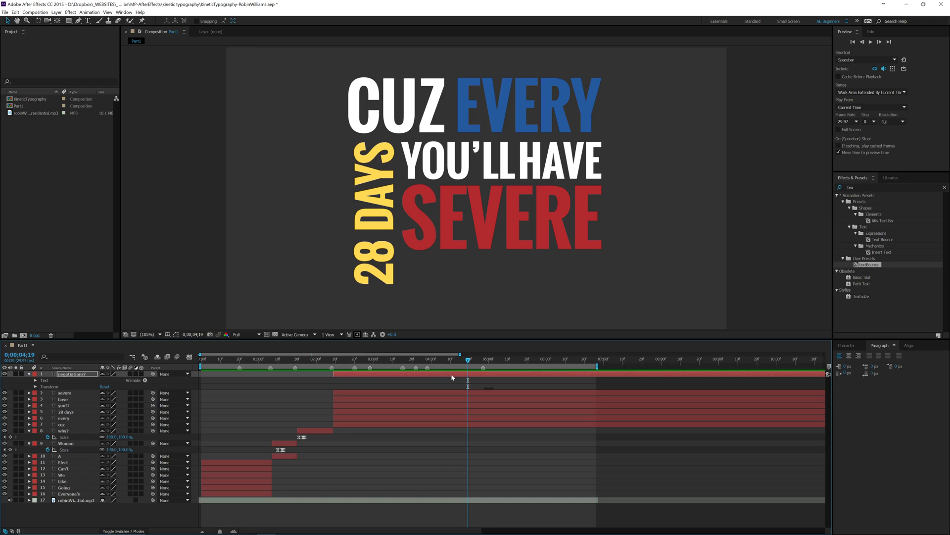
pyautogui.moveTo(469, 364)
pyautogui.mouseDown()
pyautogui.moveTo(447, 364)
pyautogui.moveTo(454, 365)
pyautogui.mouseUp()
pyautogui.press('space')
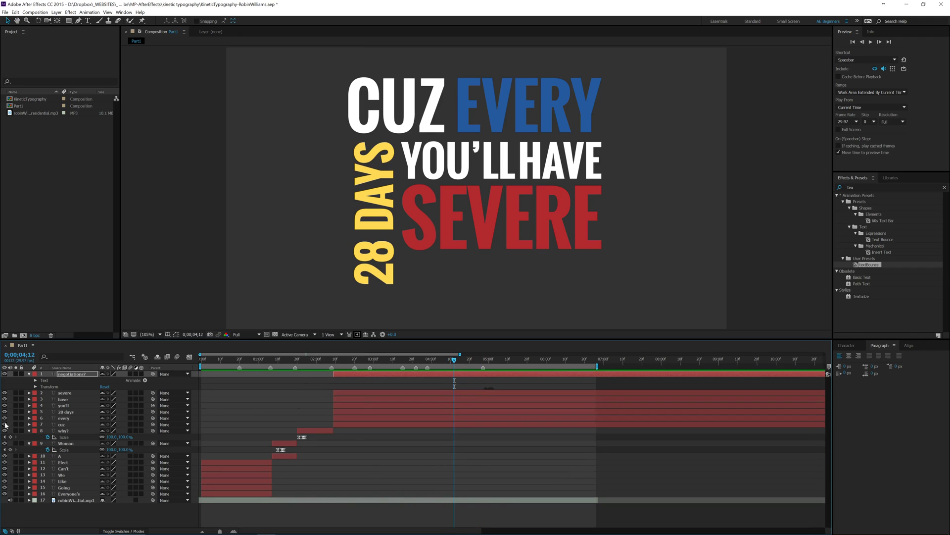
pyautogui.click(69, 375)
pyautogui.press('u')
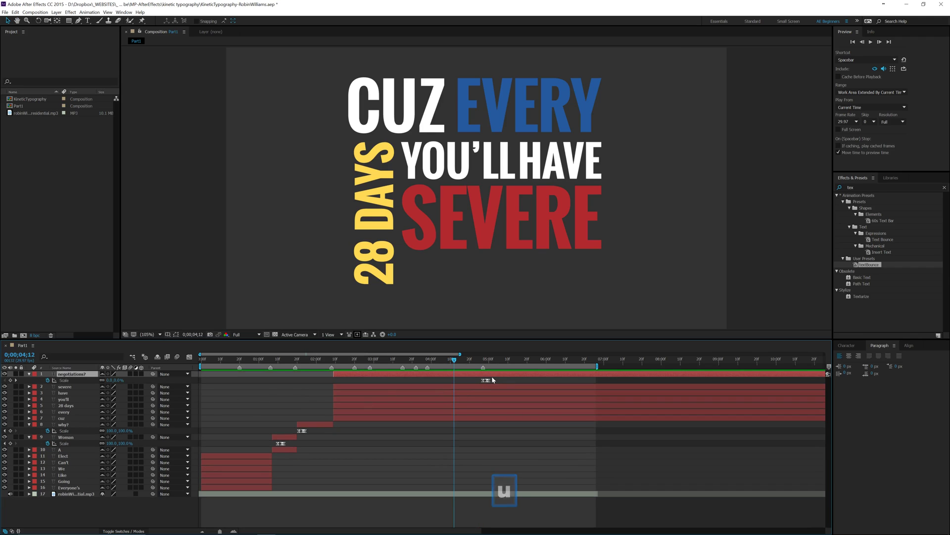
pyautogui.moveTo(475, 380); pyautogui.dragTo(457, 380)
# Step: Preview from 0;00;03;20 and shift the "negotiations?" Scale keyframes a couple of frames earlier
pyautogui.click(413, 365)
pyautogui.press('space')
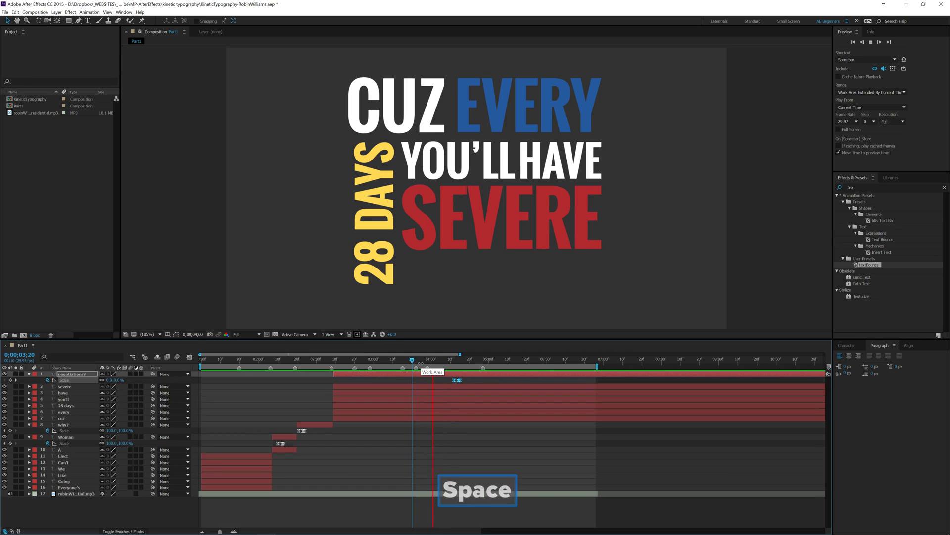
pyautogui.moveTo(457, 379); pyautogui.dragTo(452, 381)
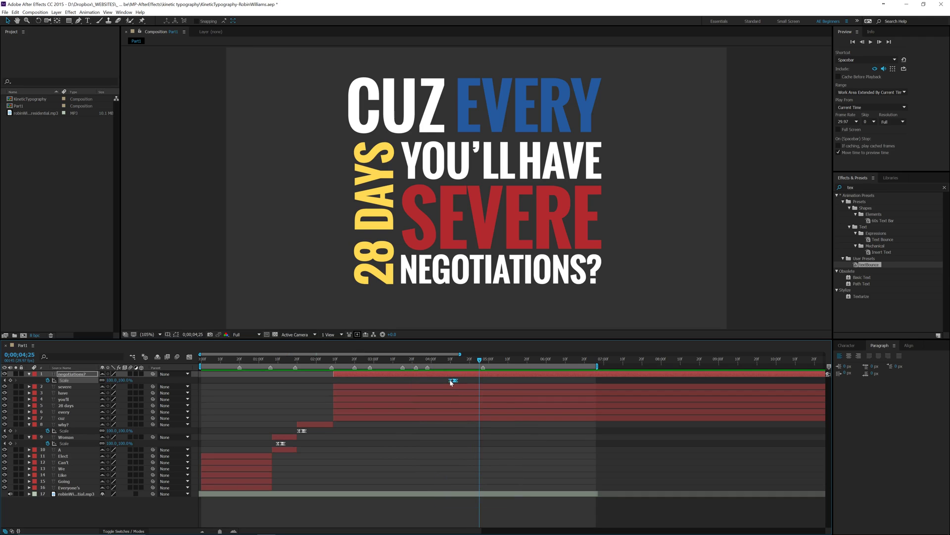
# Step: Reveal the Scale keyframes of "severe" and shift them slightly earlier
pyautogui.click(29, 386)
pyautogui.click(65, 387)
pyautogui.press('u')
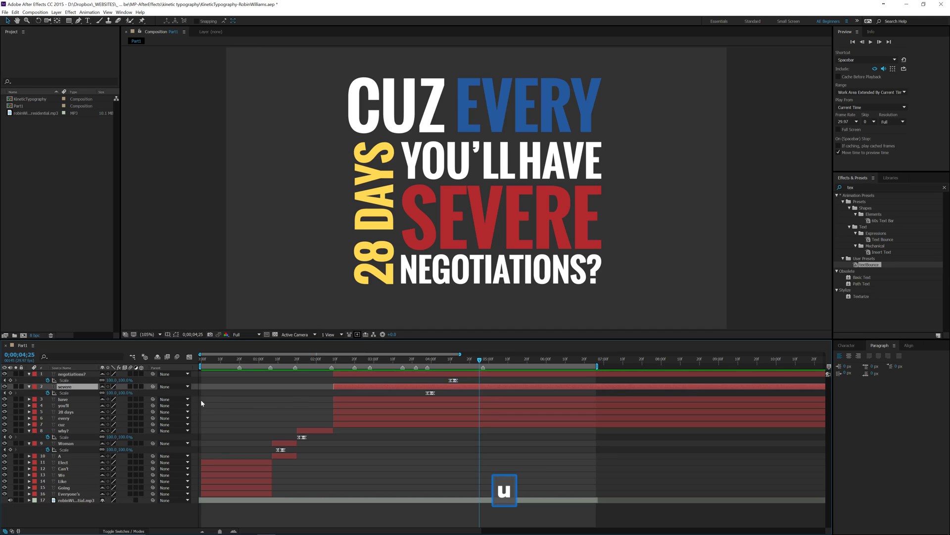
pyautogui.click(429, 394)
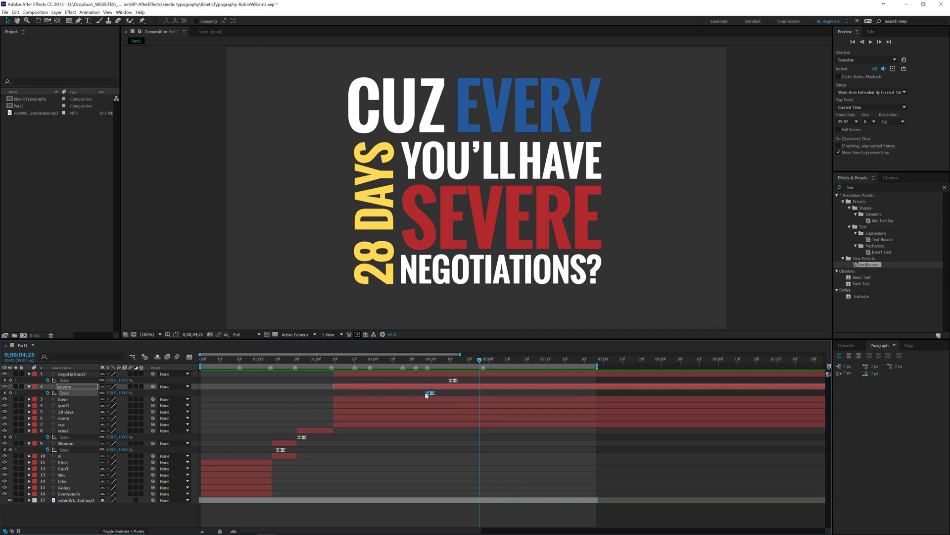
pyautogui.moveTo(429, 393); pyautogui.dragTo(414, 368)
# Step: Preview the "severe" bounce against the audio from 0;00;03;21
pyautogui.press('space')
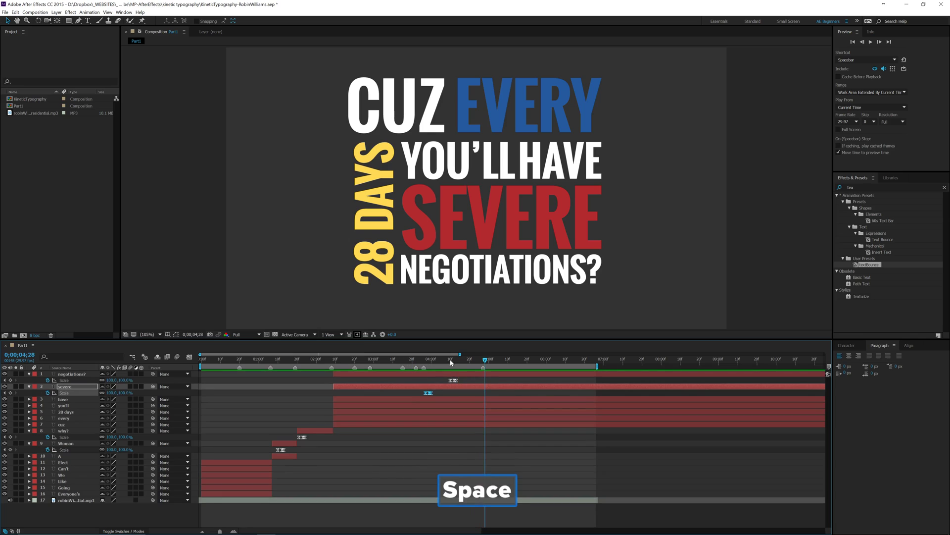
pyautogui.click(414, 361)
pyautogui.press('space')
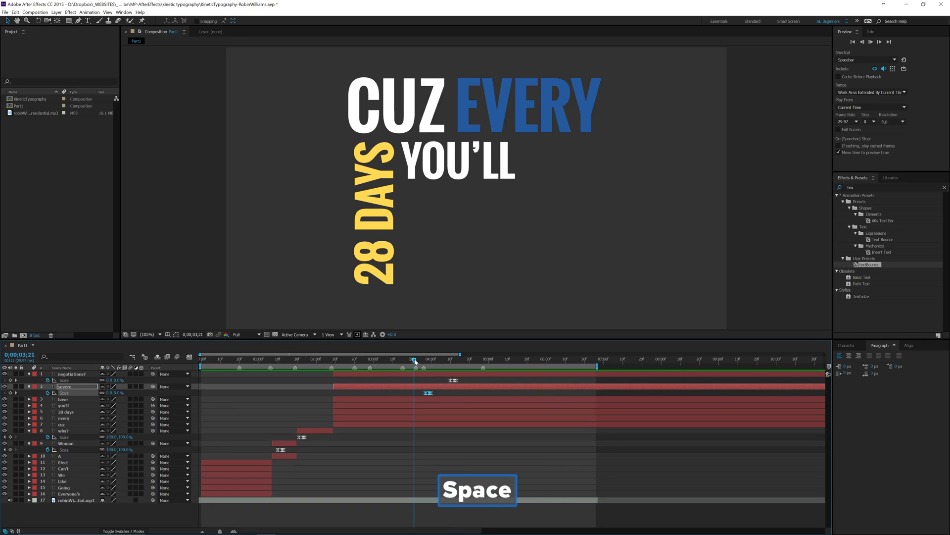
pyautogui.press('space')
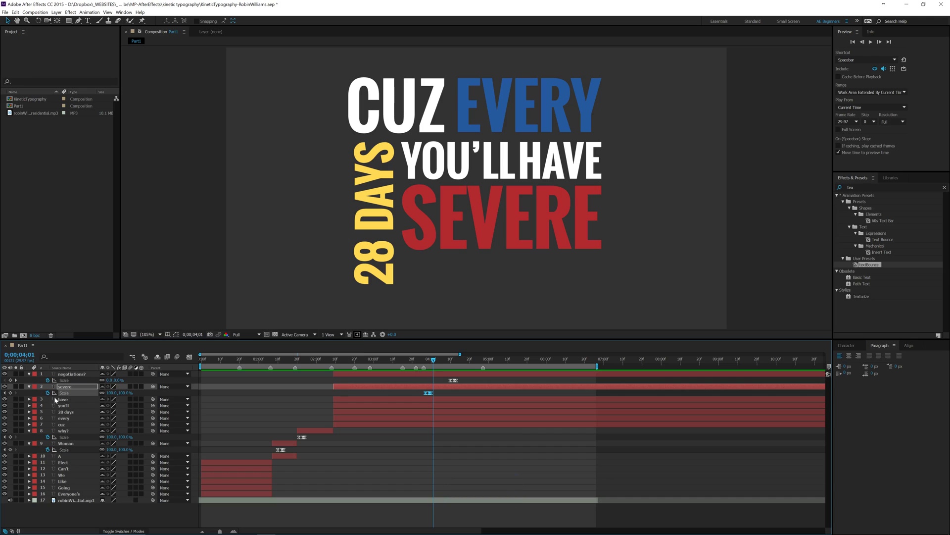
# Step: Reveal the Scale keyframes of the "have" layer and shift them slightly earlier
pyautogui.click(29, 399)
pyautogui.click(59, 400)
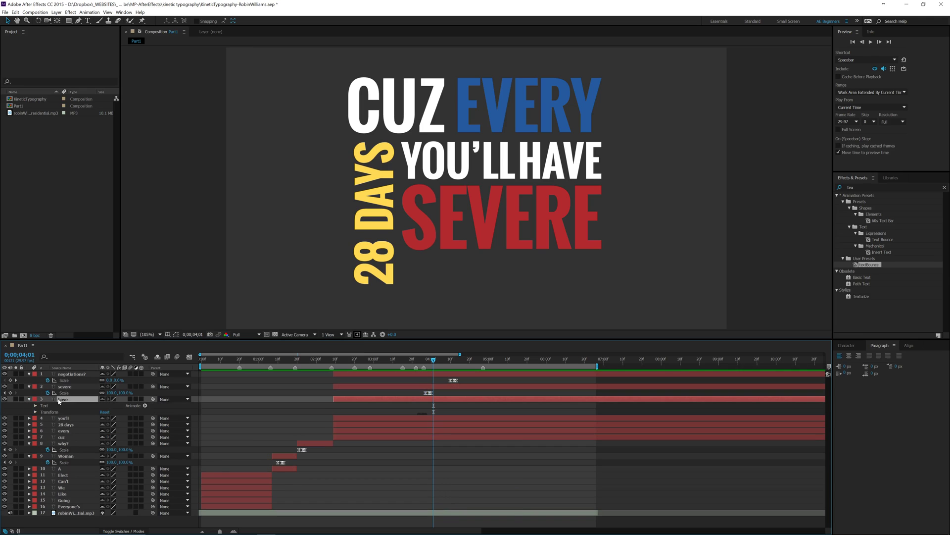
pyautogui.press('u')
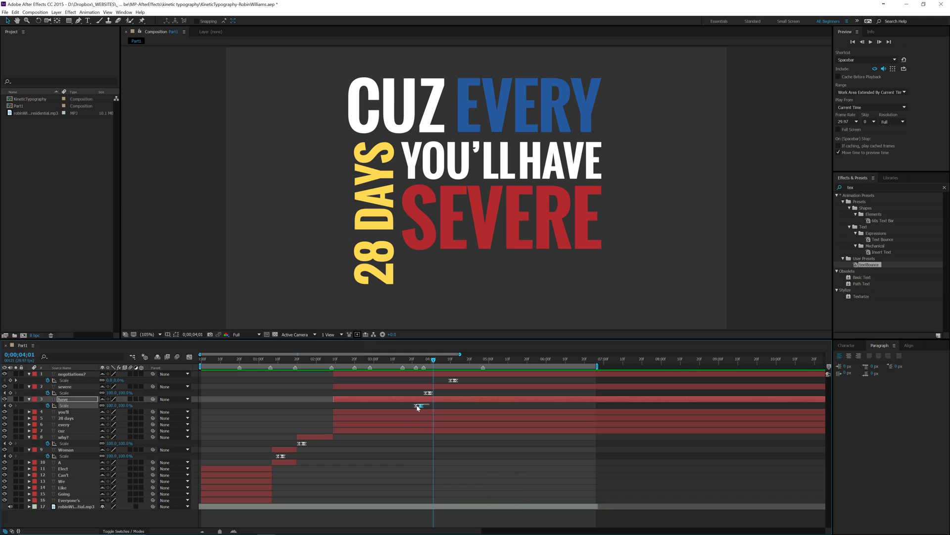
pyautogui.click(419, 406)
# Step: Preview the word bounces against the audio from 0;00;02;10
pyautogui.moveTo(434, 364); pyautogui.dragTo(339, 367)
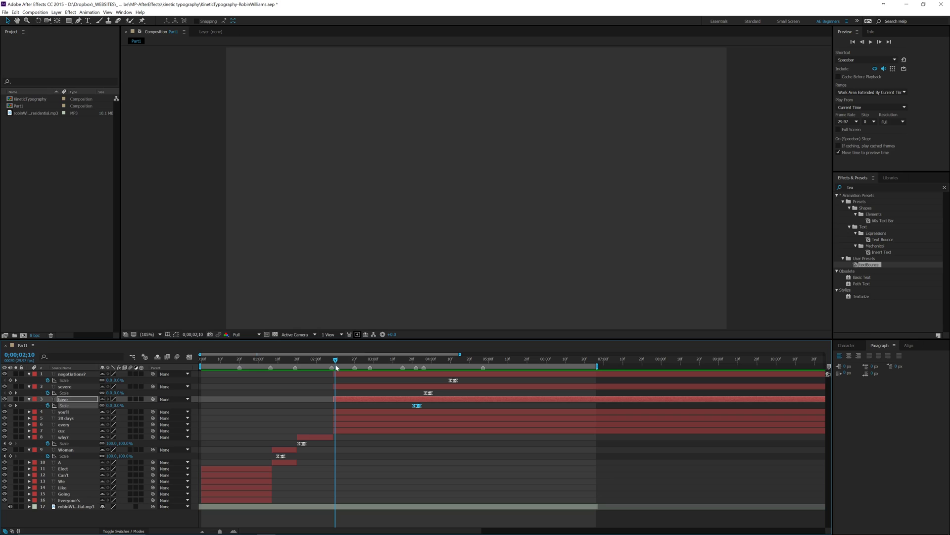
pyautogui.press('space')
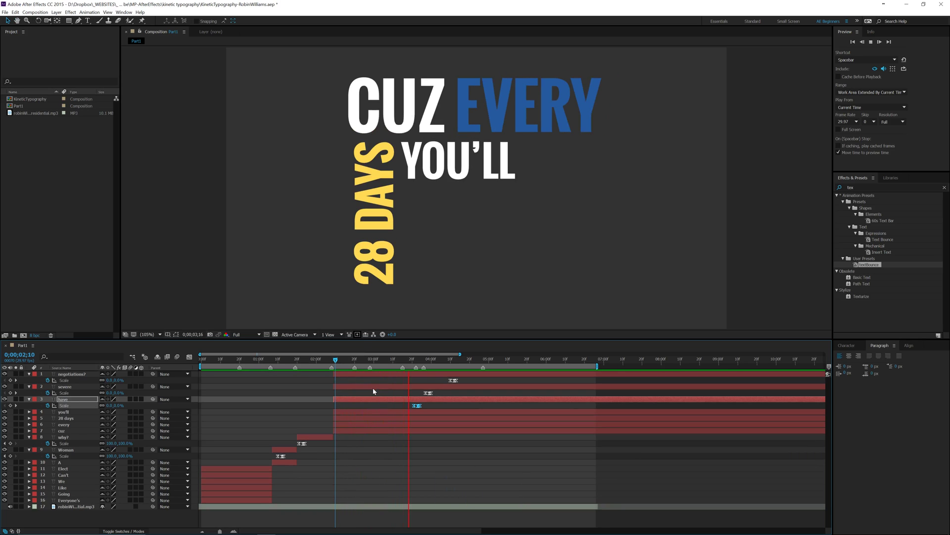
pyautogui.press('space')
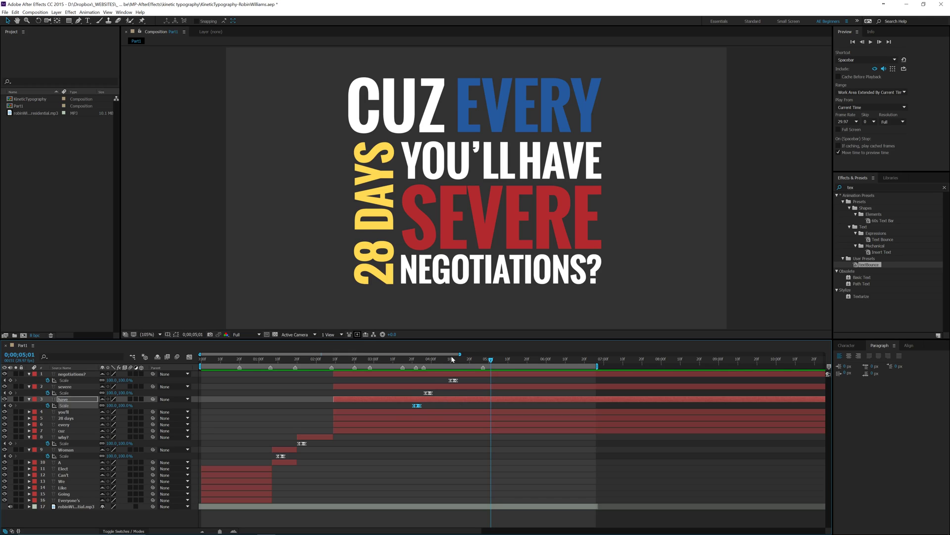
# Step: Preview the whole Part1 animation with its audio from the start at 0;00;00;00
pyautogui.moveTo(460, 355); pyautogui.dragTo(739, 355)
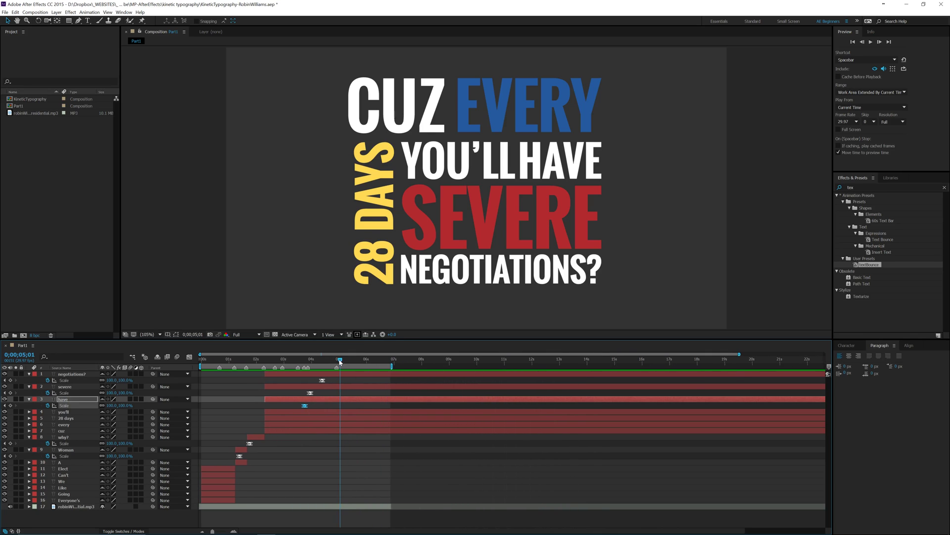
pyautogui.moveTo(340, 362); pyautogui.dragTo(200, 361)
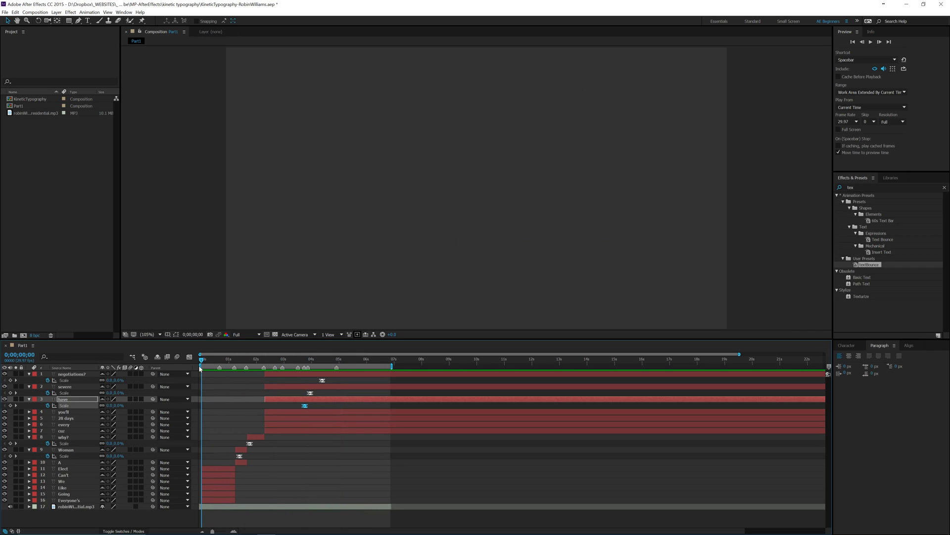
pyautogui.press('space')
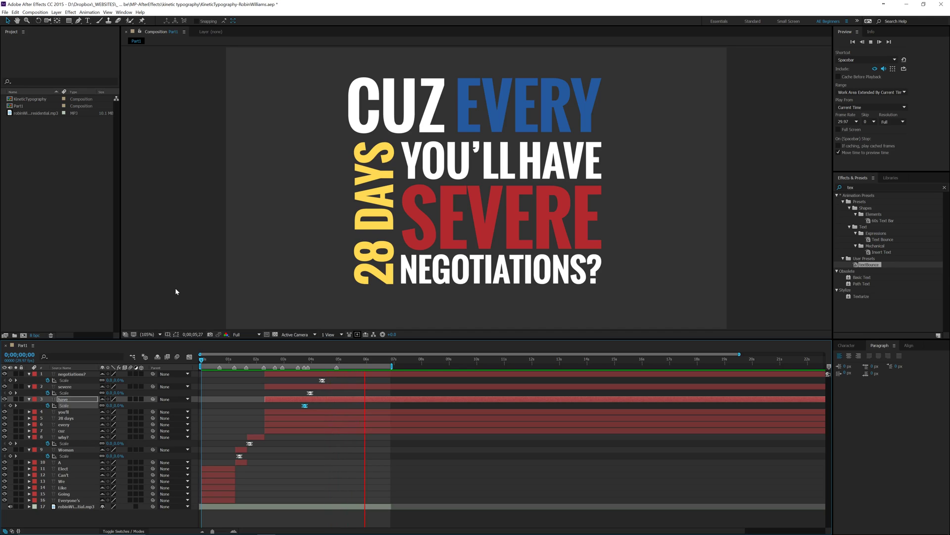
pyautogui.press('space')
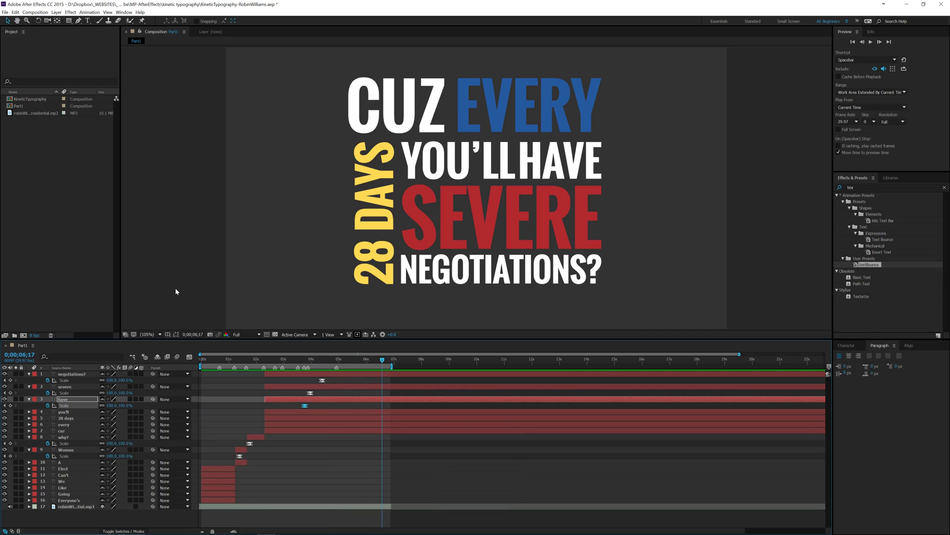